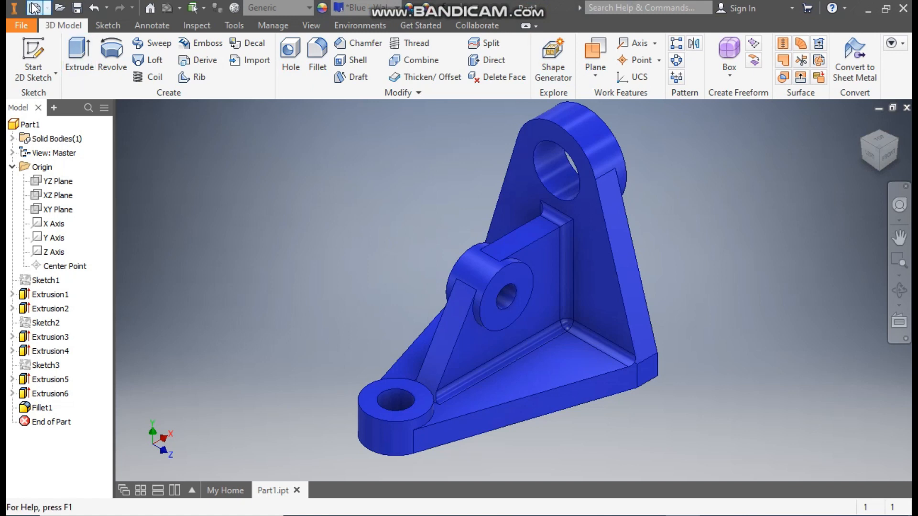
Create a new part from the metric Standard (mm).ipt template
left_click(33, 7)
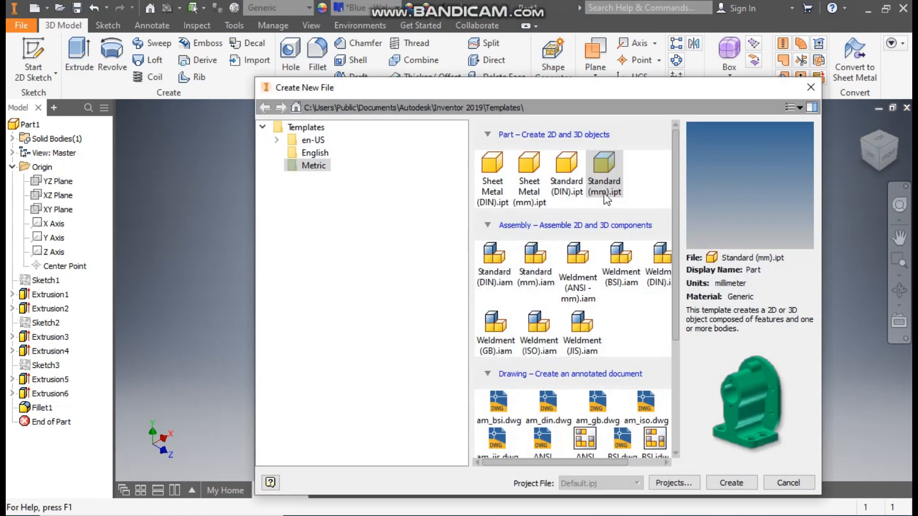
left_click(599, 169)
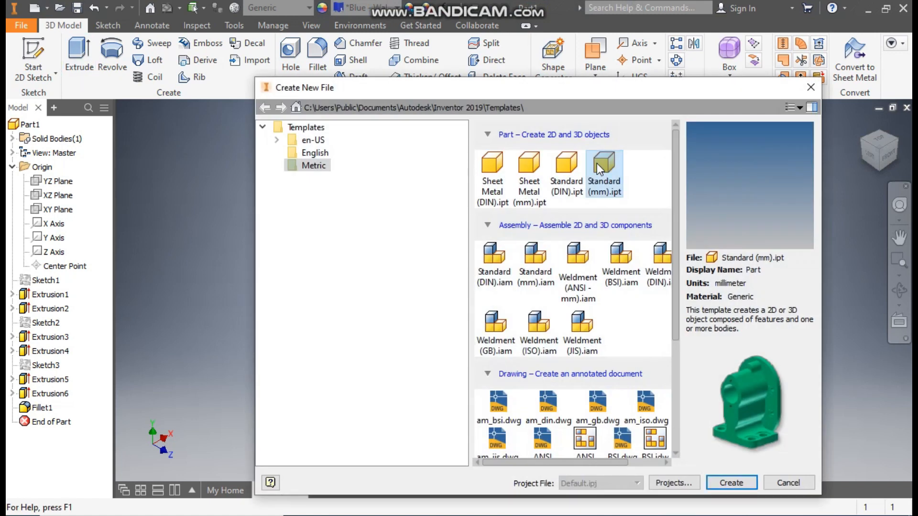
left_click(725, 482)
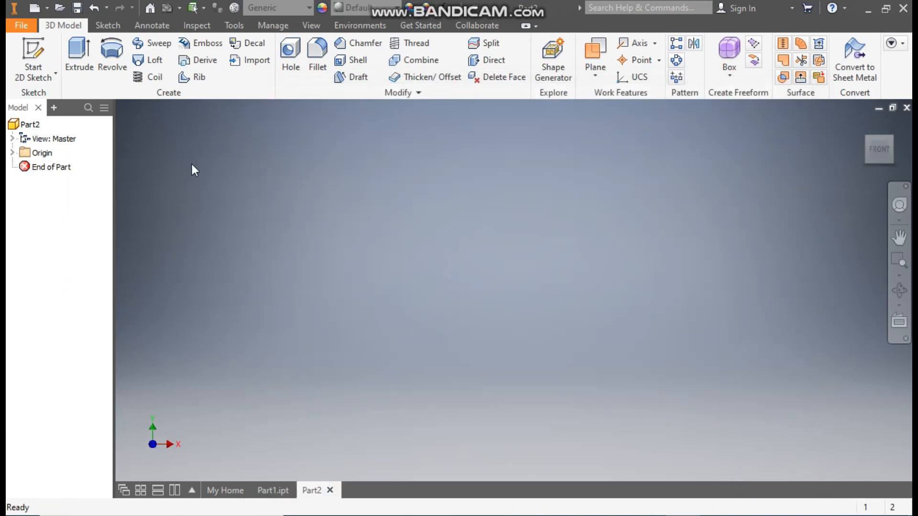
Start a 2D sketch on the horizontal XZ plane and rotate the top view so X runs horizontally
left_click(37, 49)
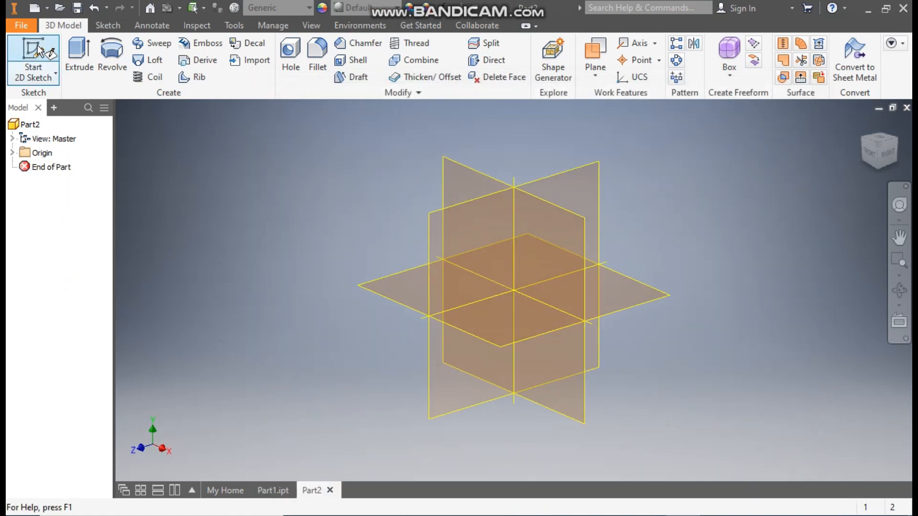
left_click(396, 281)
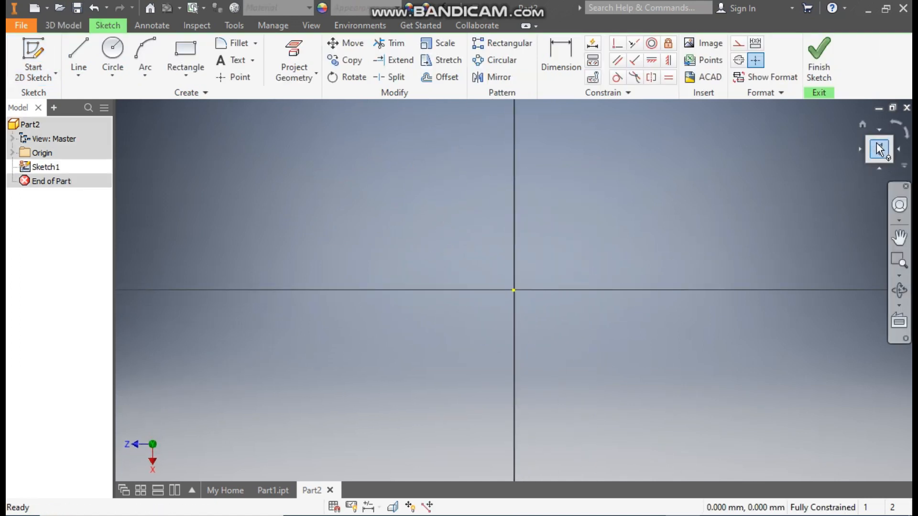
left_click(890, 121)
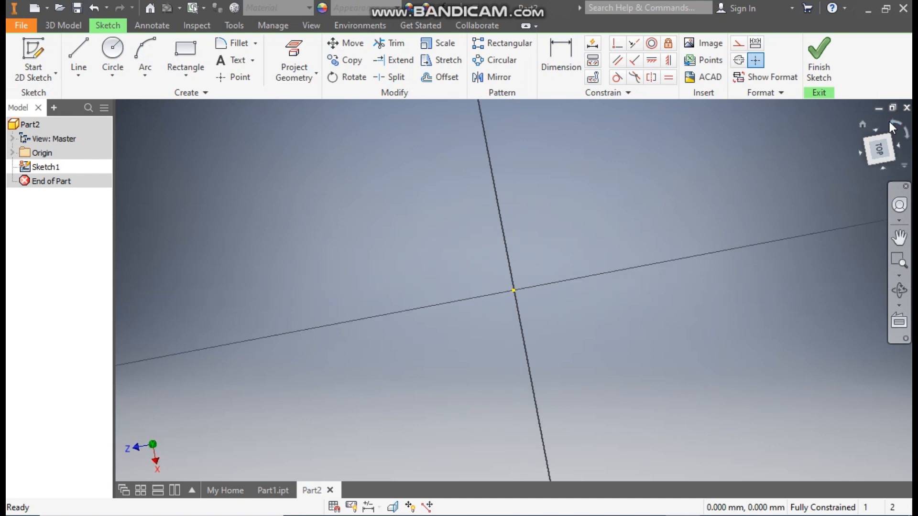
Sketch two concentric circles centred on the origin, the outer one about 158 mm in diameter and the other inside it
left_click(115, 56)
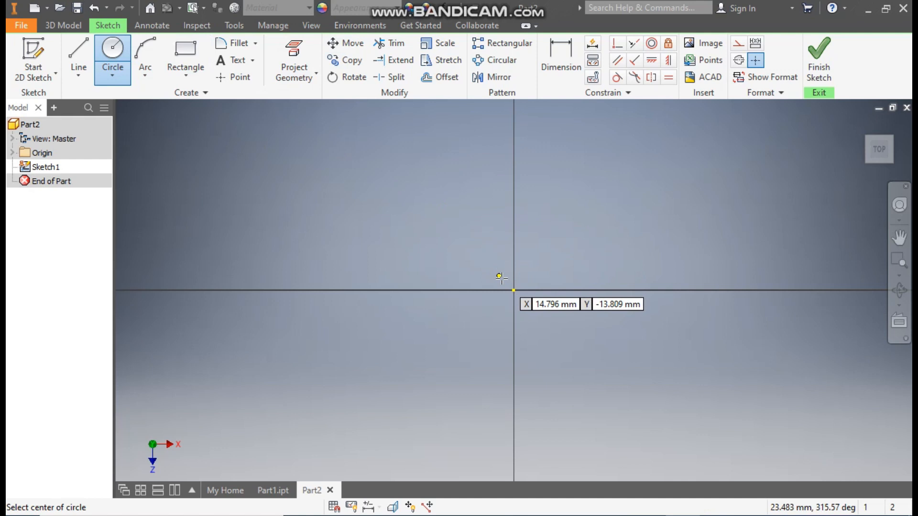
left_click(512, 290)
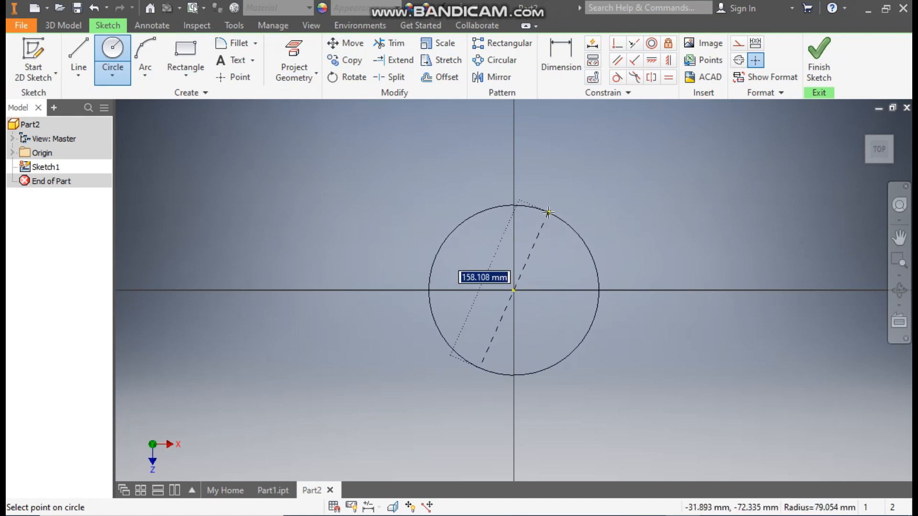
left_click(549, 211)
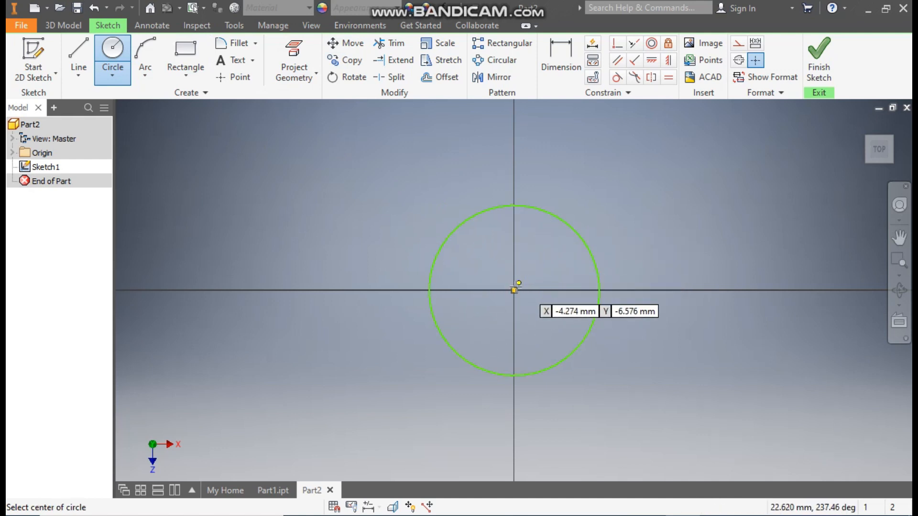
left_click(514, 290)
left_click(542, 250)
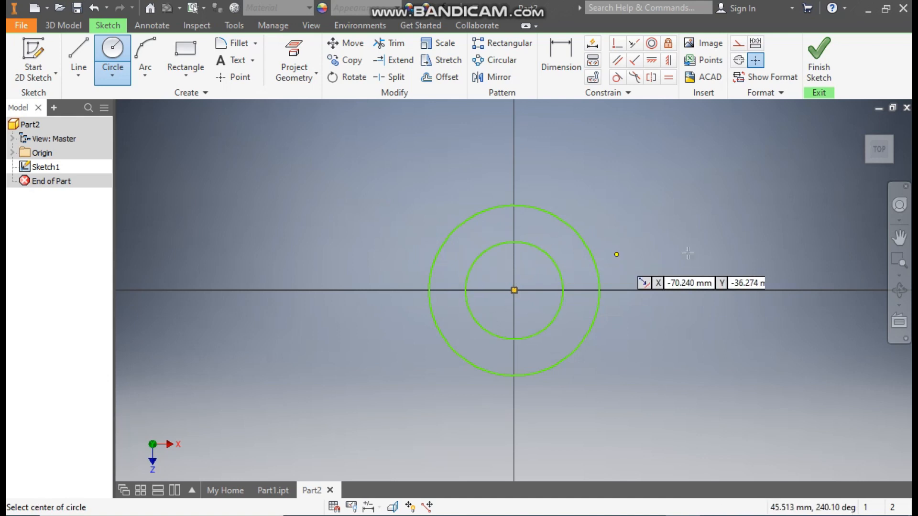
Dimension the outer circle's diameter as 40 mm and the inner circle's diameter as 20 mm
left_click(564, 59)
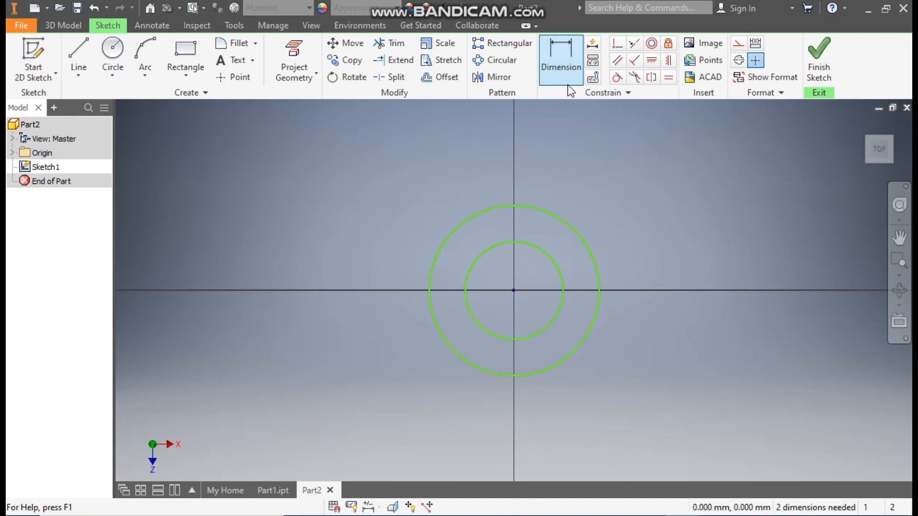
left_click(564, 225)
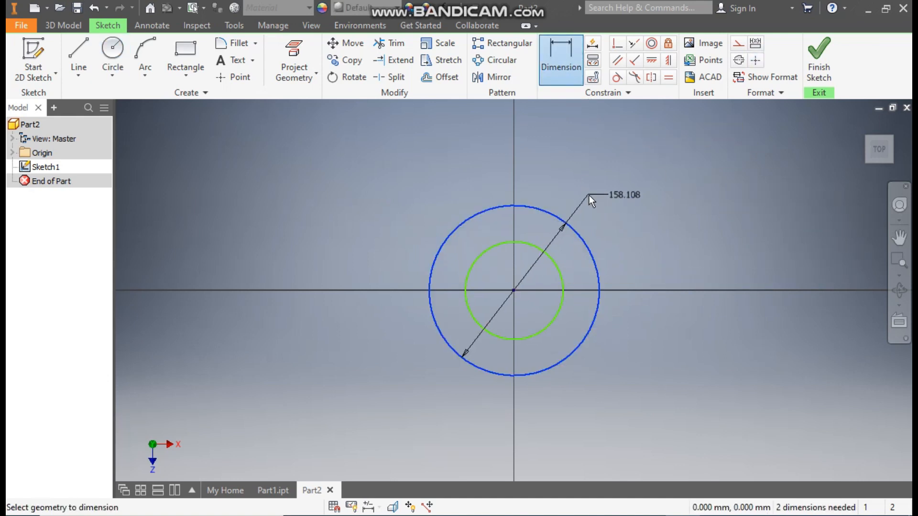
left_click(589, 196)
type("40")
key("Return")
scroll(538, 300, "up", 5)
left_click(493, 258)
left_click(560, 222)
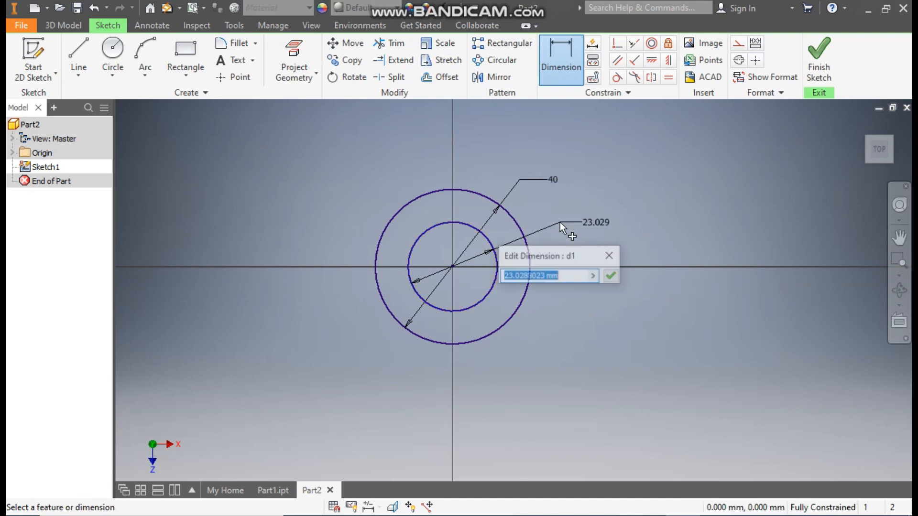
type("20")
key("Return")
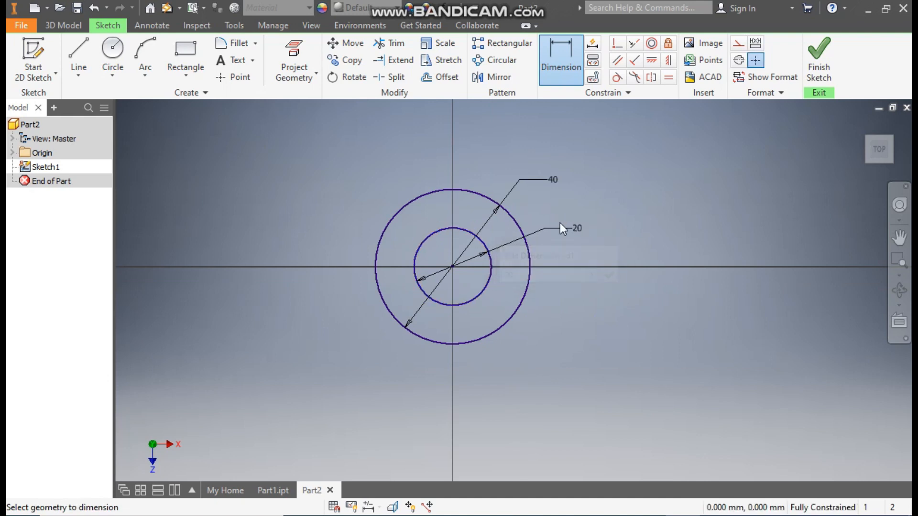
Sketch a vertical line well to the right of the circles and connect its ends to the outer circle's lowest and highest points
mouse_move(584, 196)
middle_mouse_down()
mouse_move(503, 192)
mouse_move(464, 203)
middle_mouse_up()
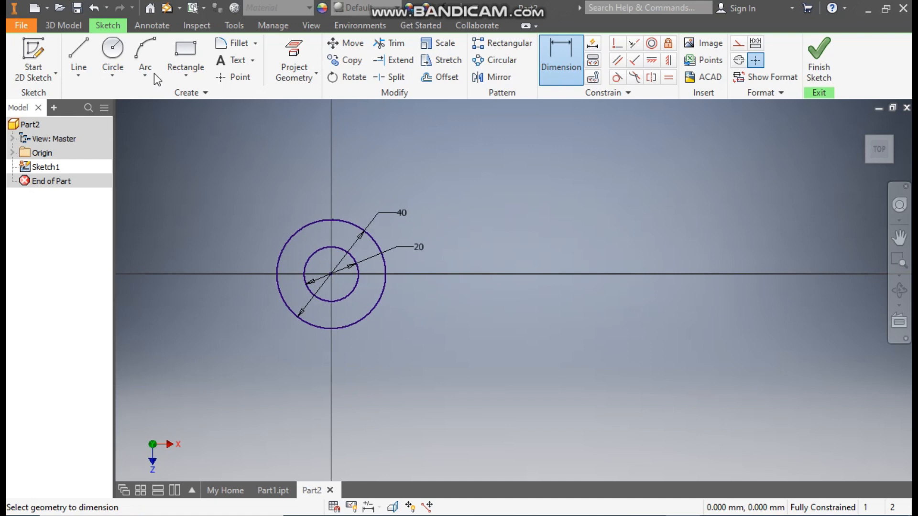
left_click(72, 48)
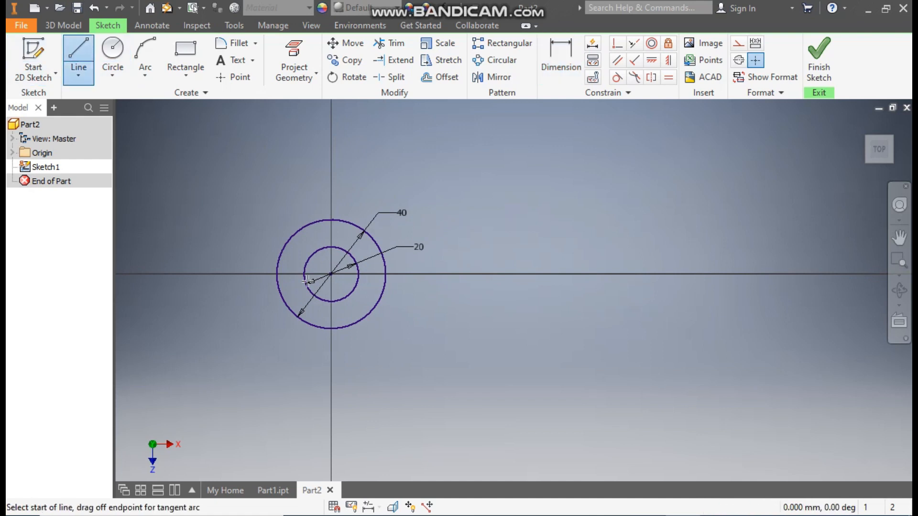
left_click(781, 153)
left_click(780, 362)
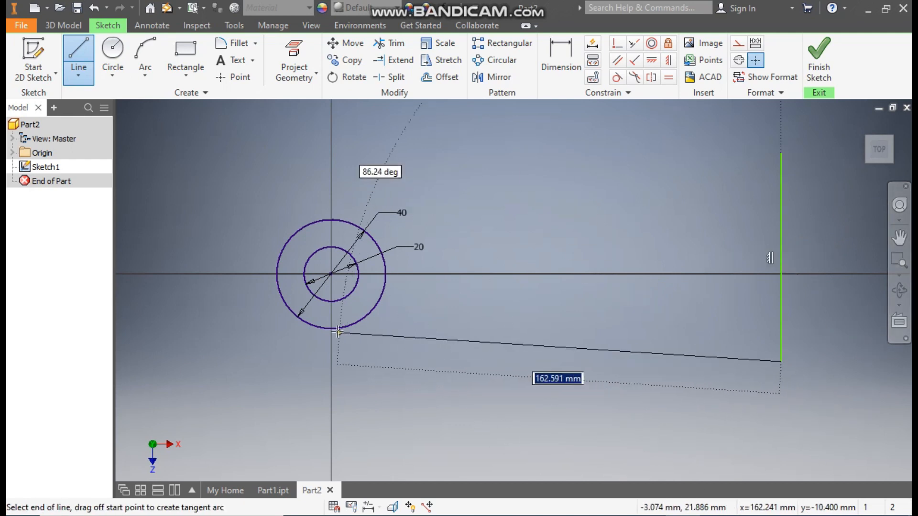
double_click(331, 329)
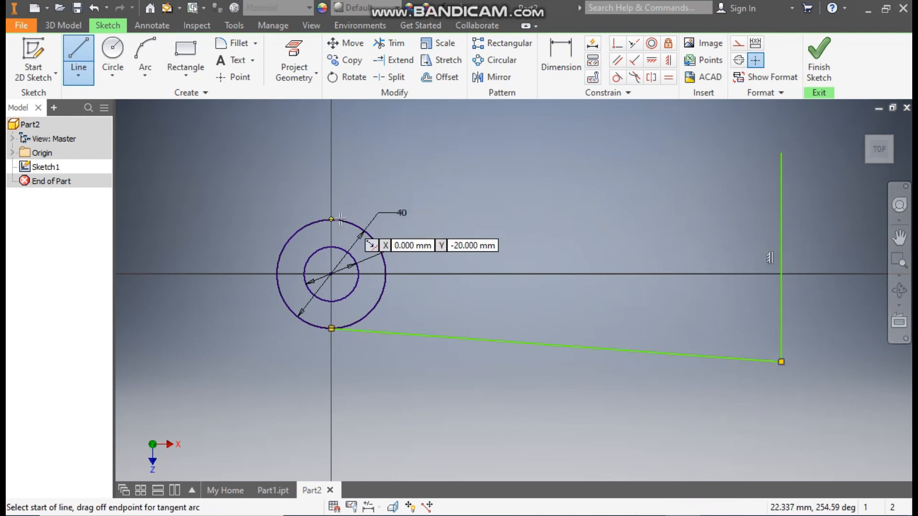
left_click(332, 219)
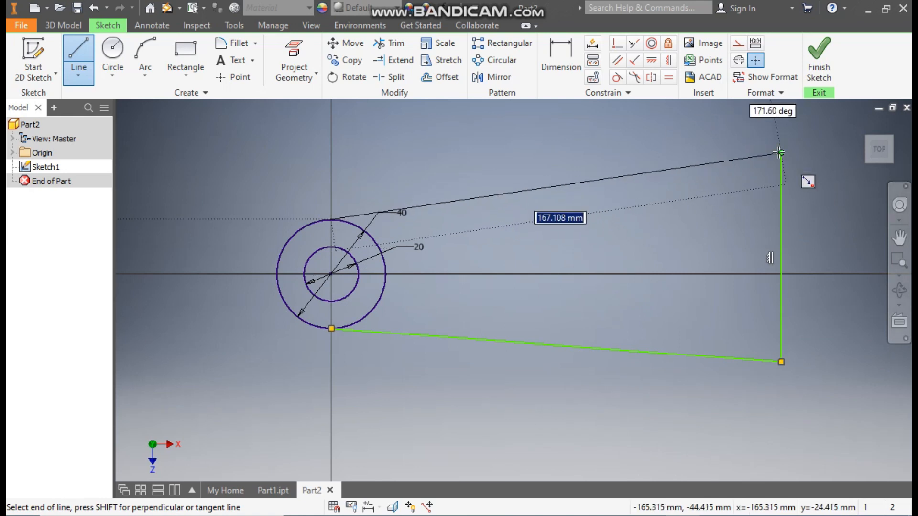
double_click(781, 153)
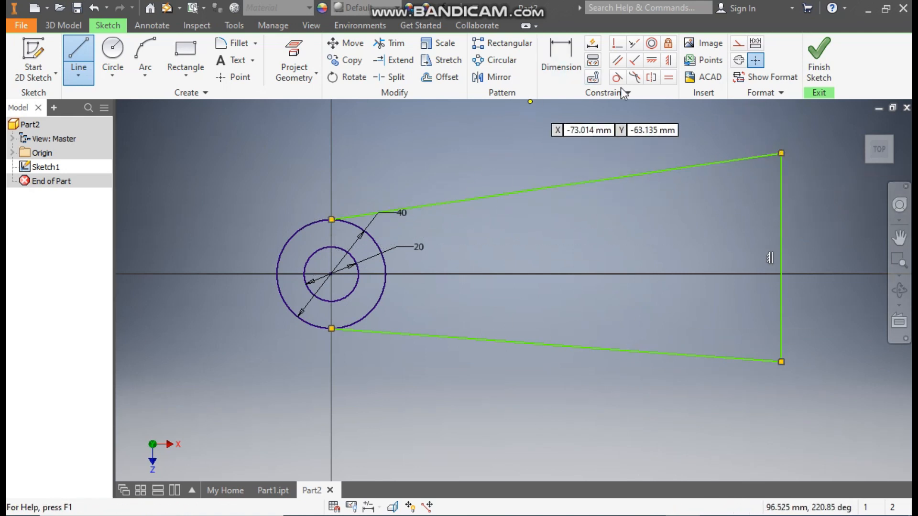
Apply a horizontal constraint between the circles' centre and the midpoint of the vertical line
left_click(651, 61)
left_click(332, 274)
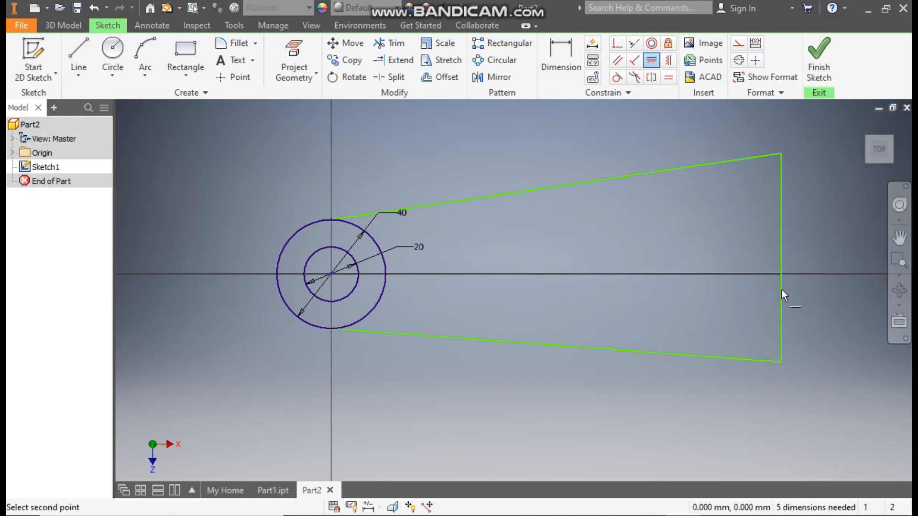
left_click(782, 256)
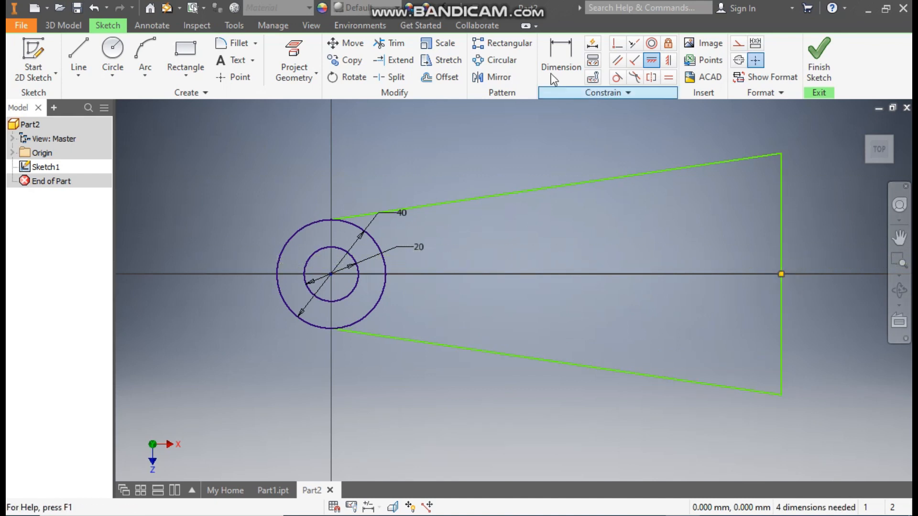
Dimension the vertical line's length as 120 mm
left_click(563, 59)
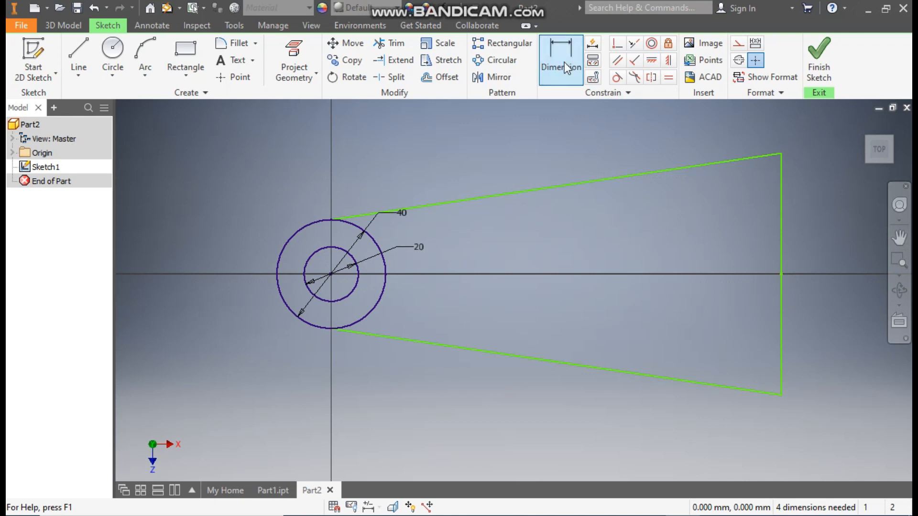
left_click(780, 223)
left_click(837, 237)
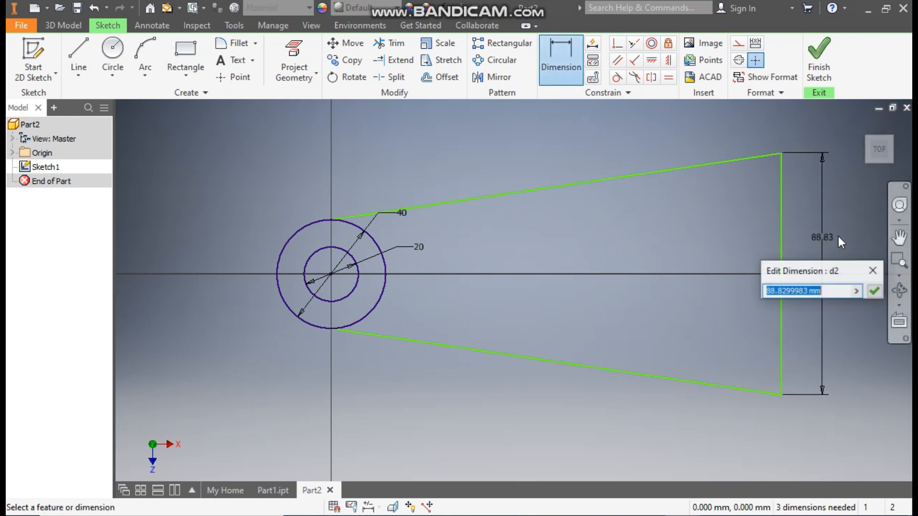
type("120")
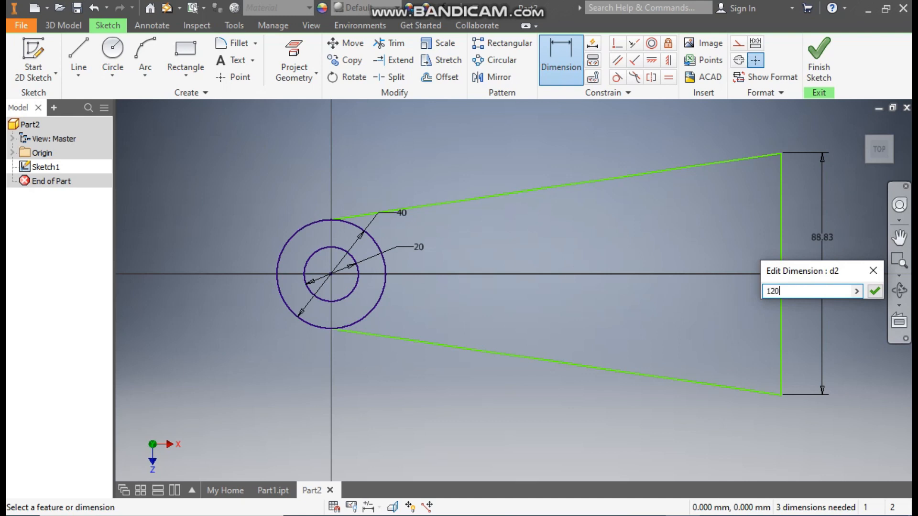
key("Return")
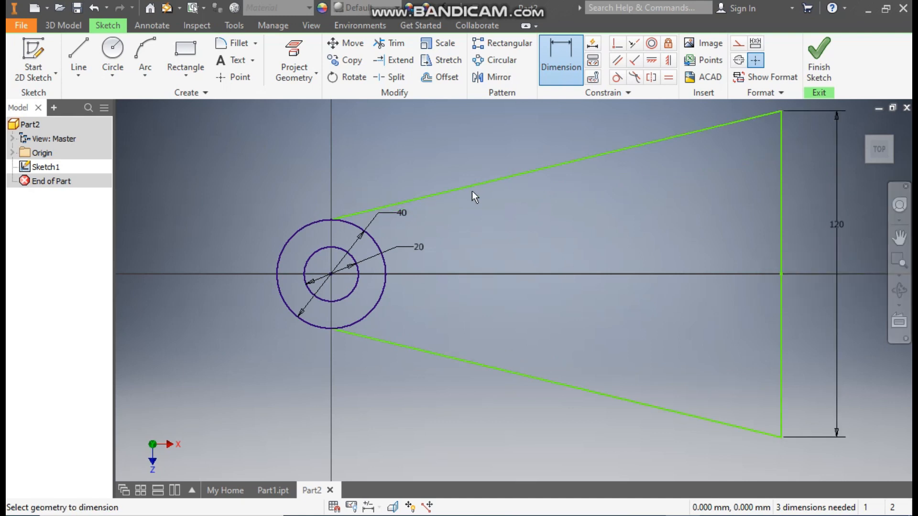
Dimension the horizontal distance from the circles' centre to the vertical line as 120 mm
left_click(331, 274)
left_click(782, 248)
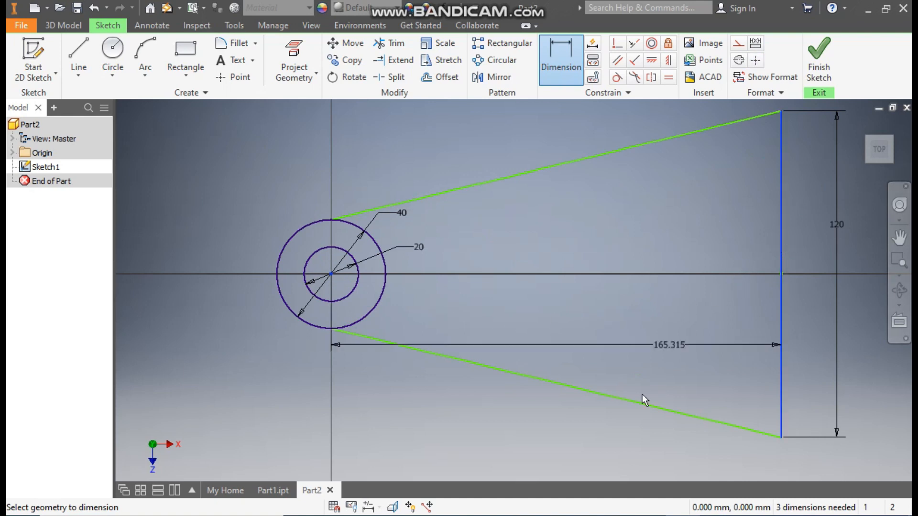
left_click(610, 449)
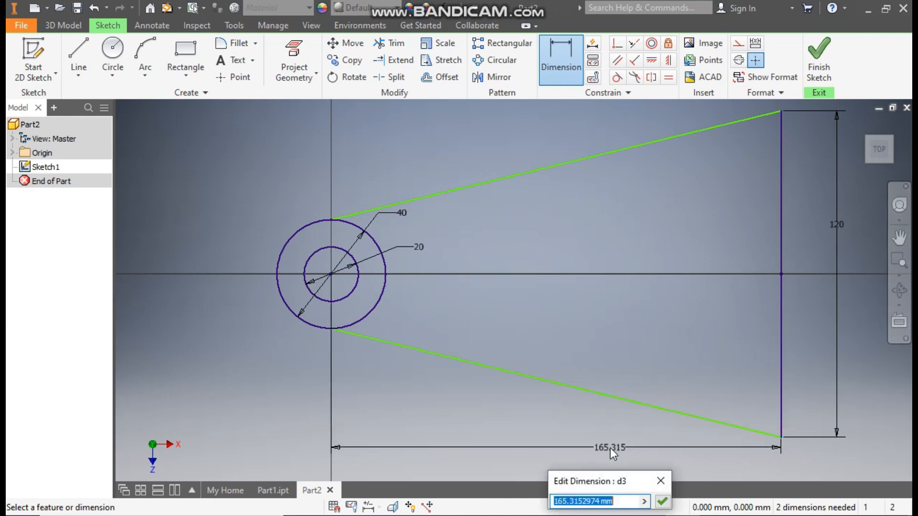
type("120")
key("Return")
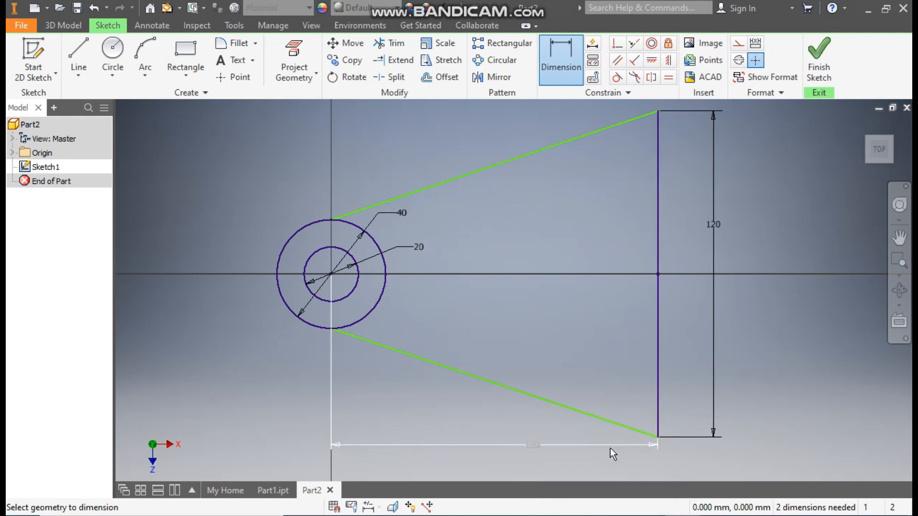
middle_click_drag(546, 245, 555, 248)
scroll(554, 249, "down", 1)
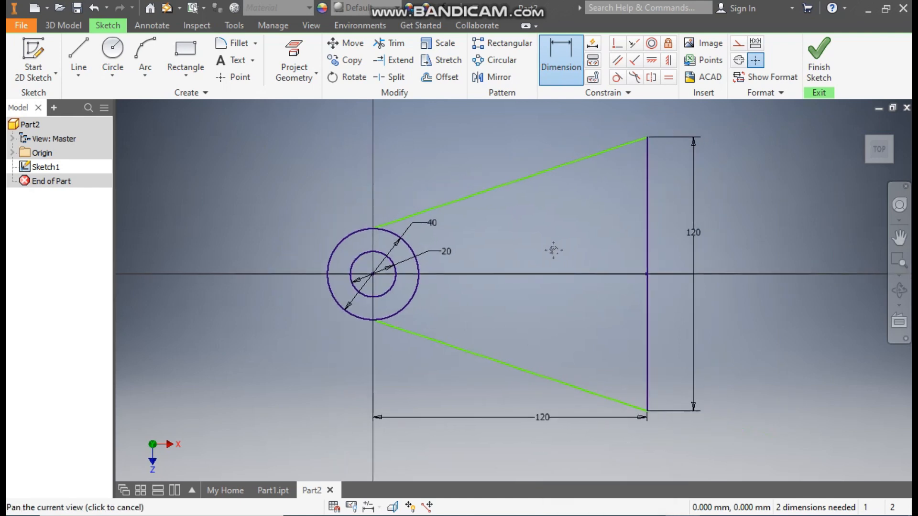
key("Escape")
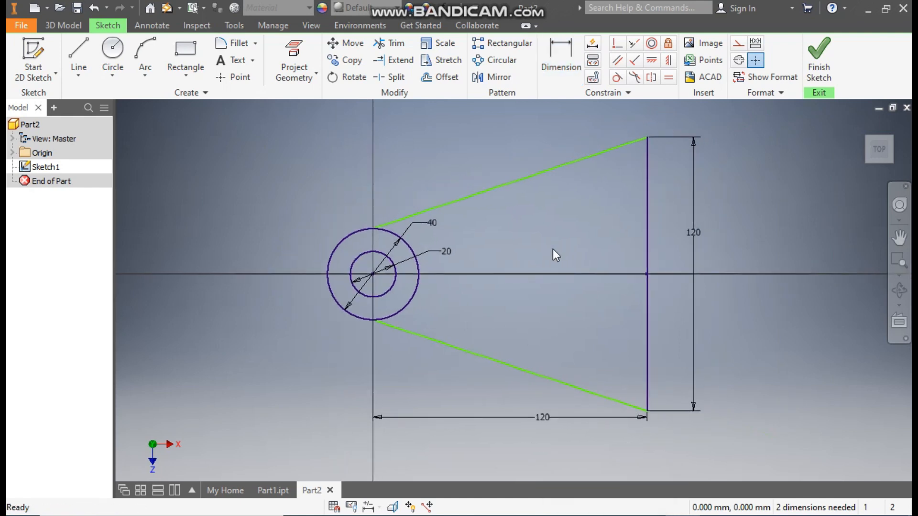
Test how the upper sloping line moves by shifting its start point along the outer circle
mouse_move(406, 219)
left_mouse_down()
mouse_move(376, 225)
mouse_move(406, 218)
left_mouse_up()
left_click(592, 186)
left_click(649, 136)
left_click_drag(648, 137, 484, 209)
left_click_drag(373, 228, 436, 233)
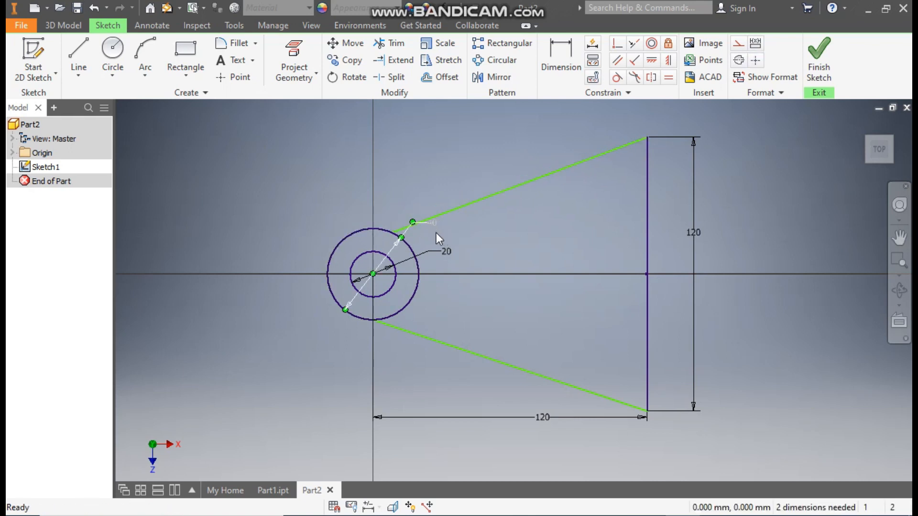
Apply tangent constraints between the outer circle and both the upper and lower sloping lines
left_click(616, 78)
left_click(553, 173)
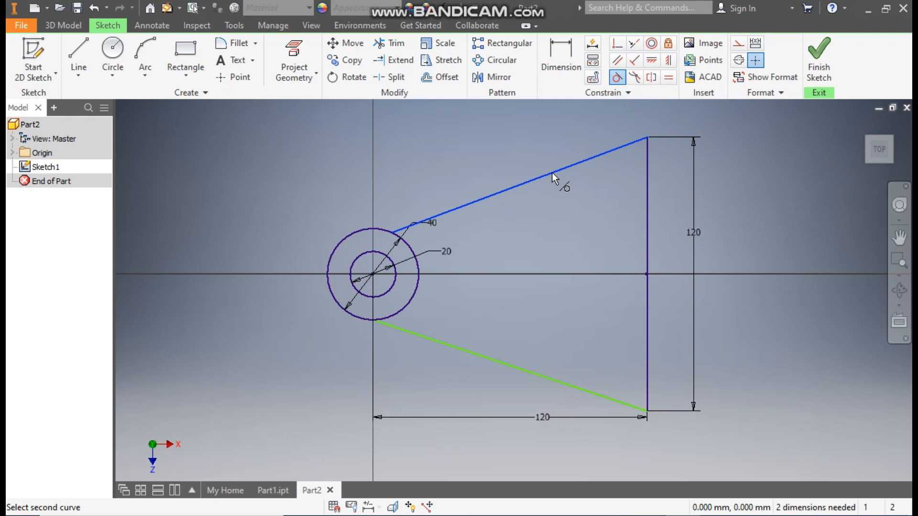
left_click(408, 249)
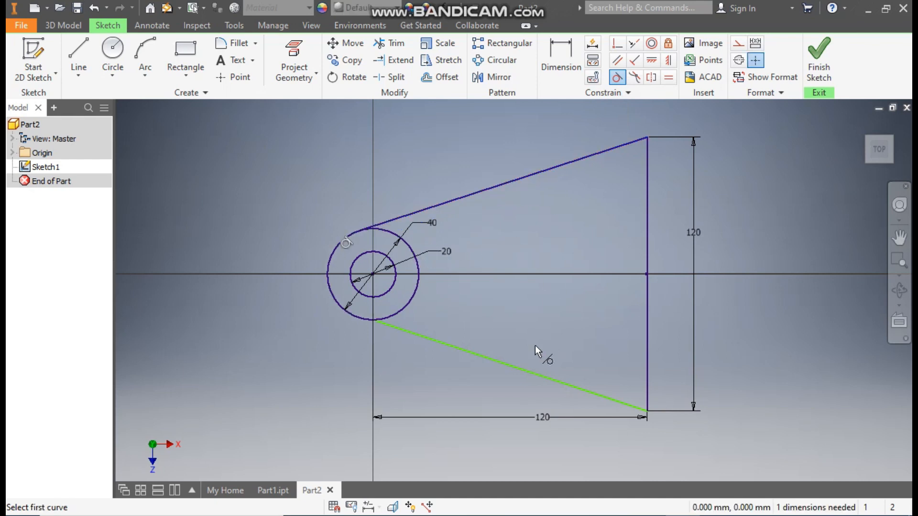
left_click(491, 359)
left_click(403, 310)
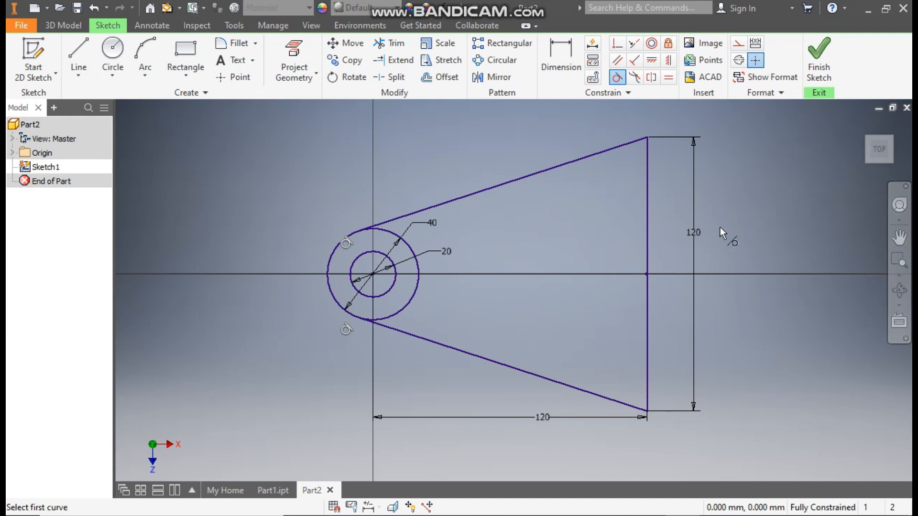
Finish the base sketch and extrude the tapered outline outside the circles upward by 15 mm
left_click(819, 55)
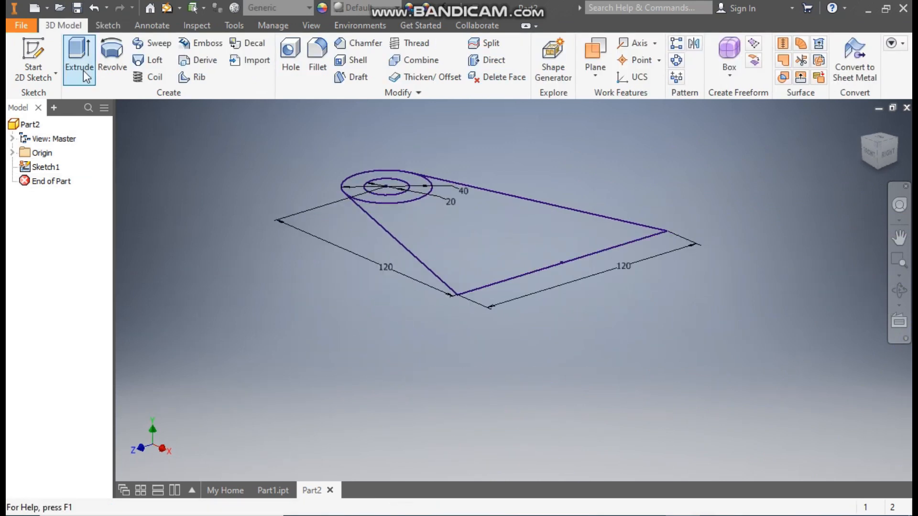
left_click(79, 53)
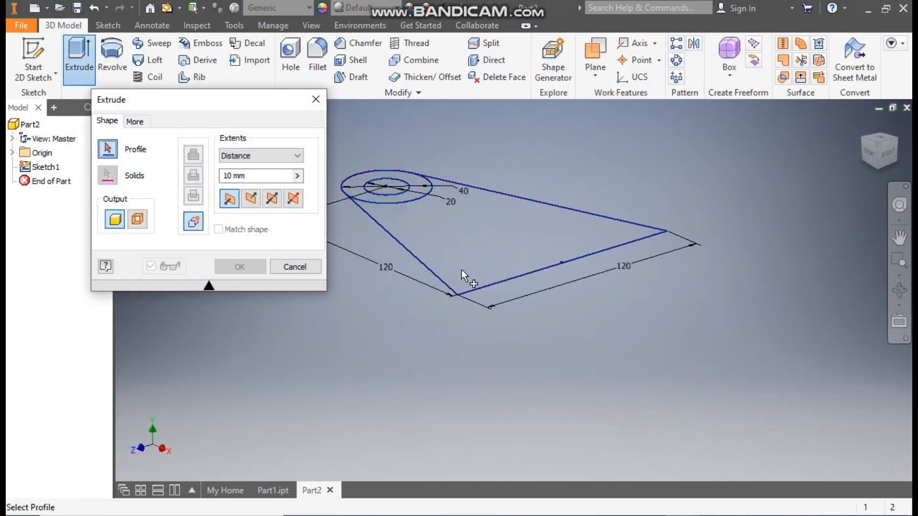
left_click(529, 233)
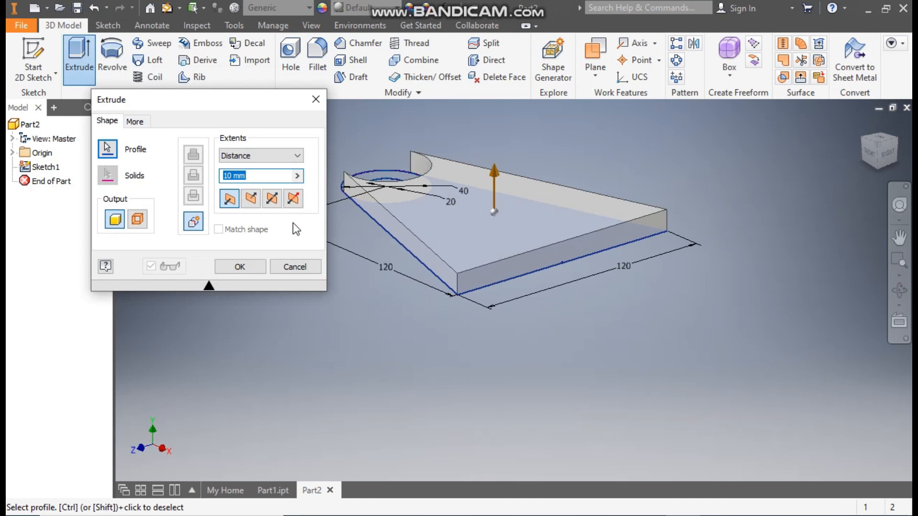
type("15")
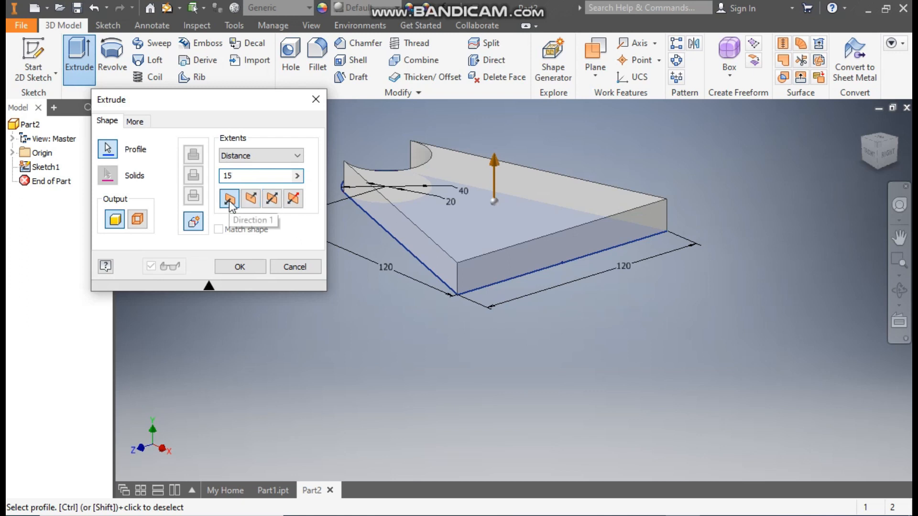
left_click(240, 267)
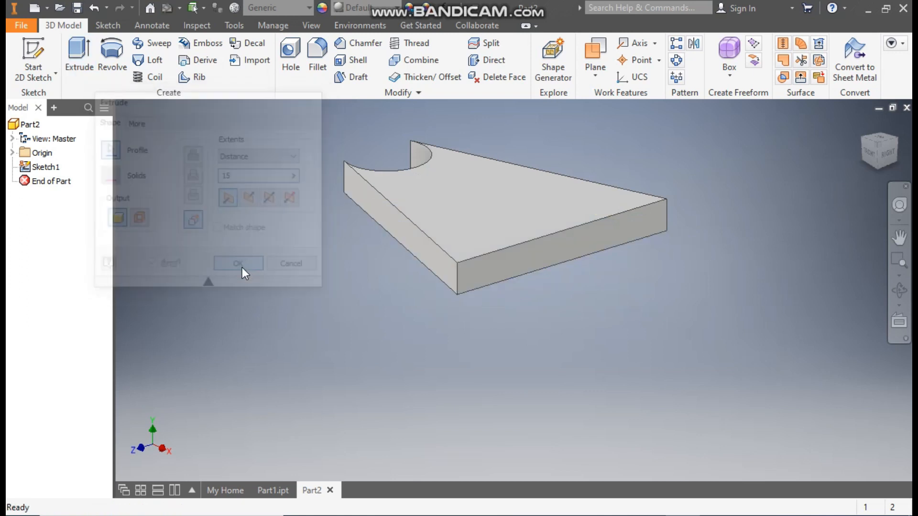
Reuse the base sketch to extrude the ring between its two circles 22 mm, joined to the plate, and hide the sketch
left_click(863, 142)
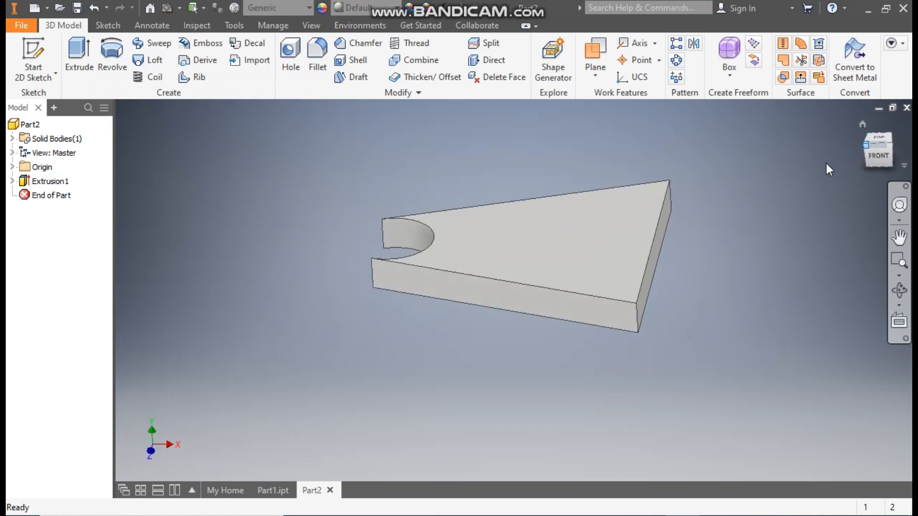
left_click(12, 181)
left_click(54, 195)
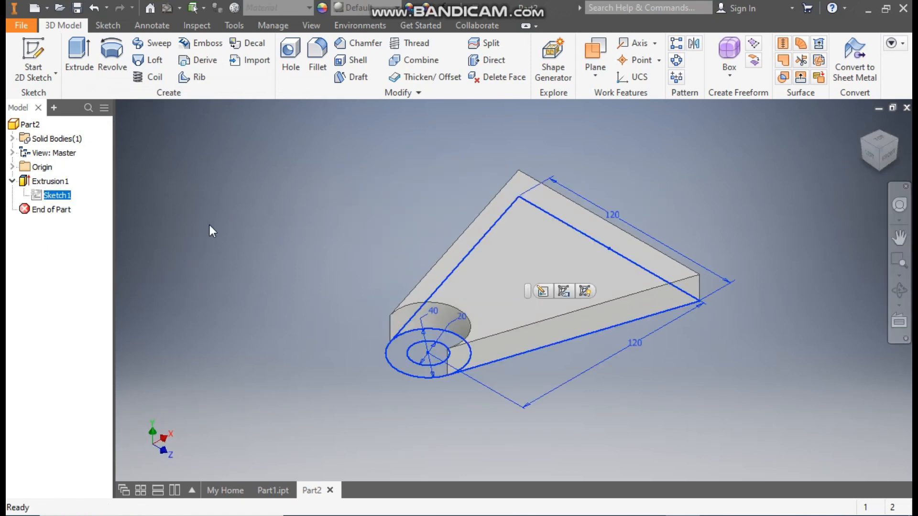
left_click(587, 291)
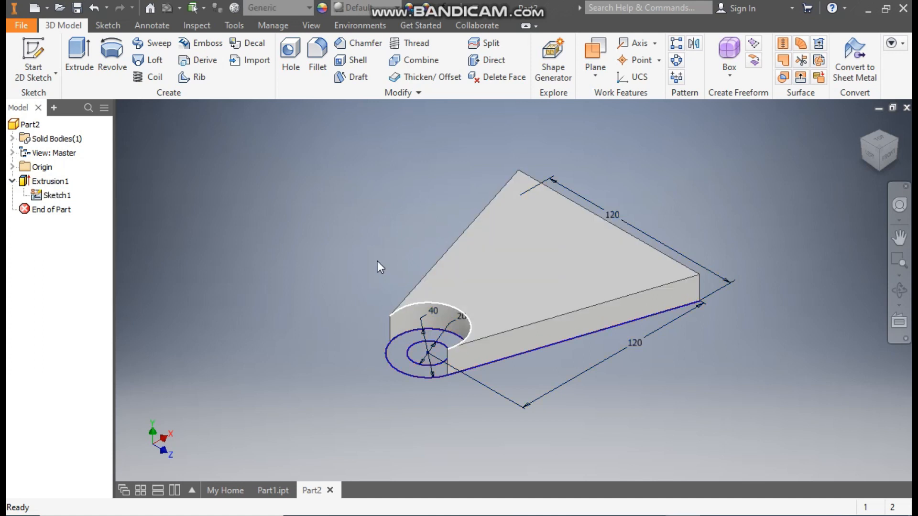
left_click(77, 52)
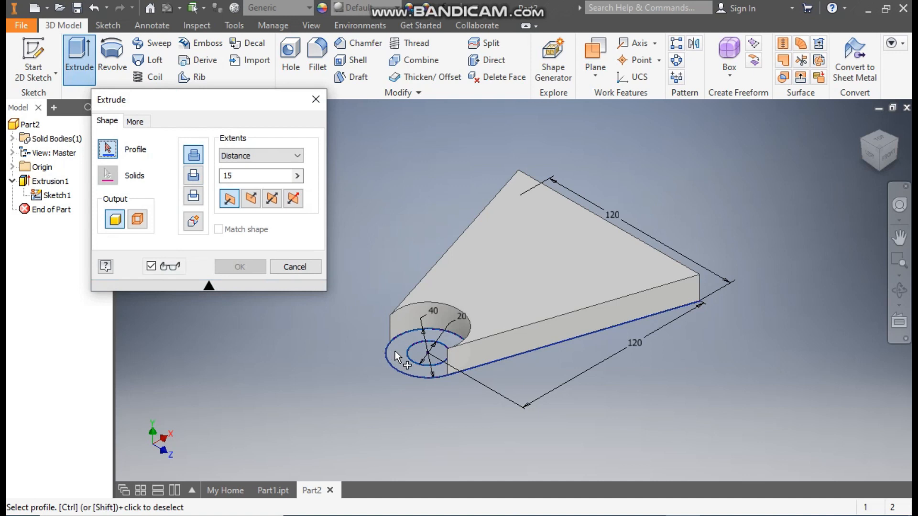
left_click(396, 354)
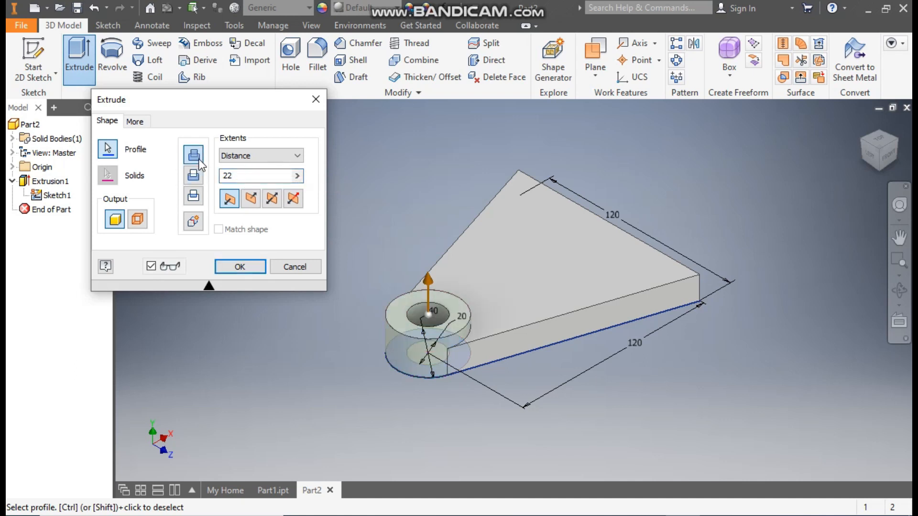
left_click(240, 266)
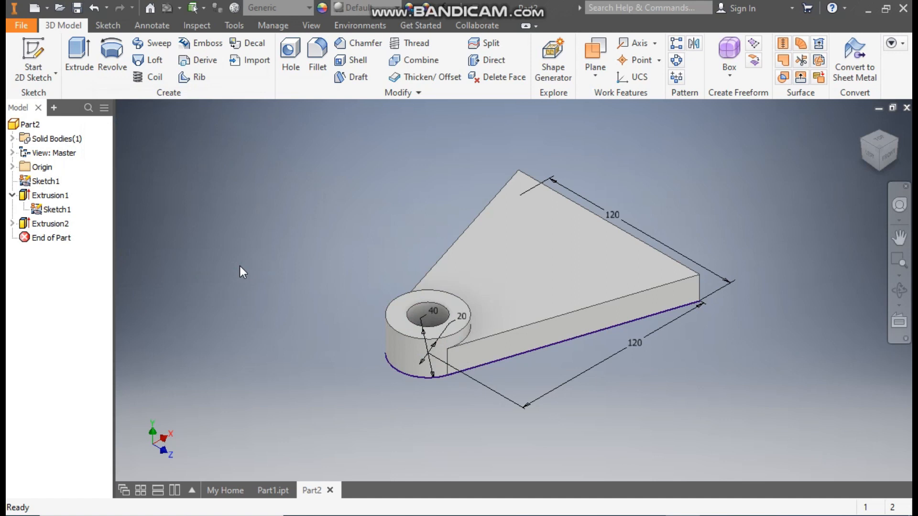
left_click(58, 181)
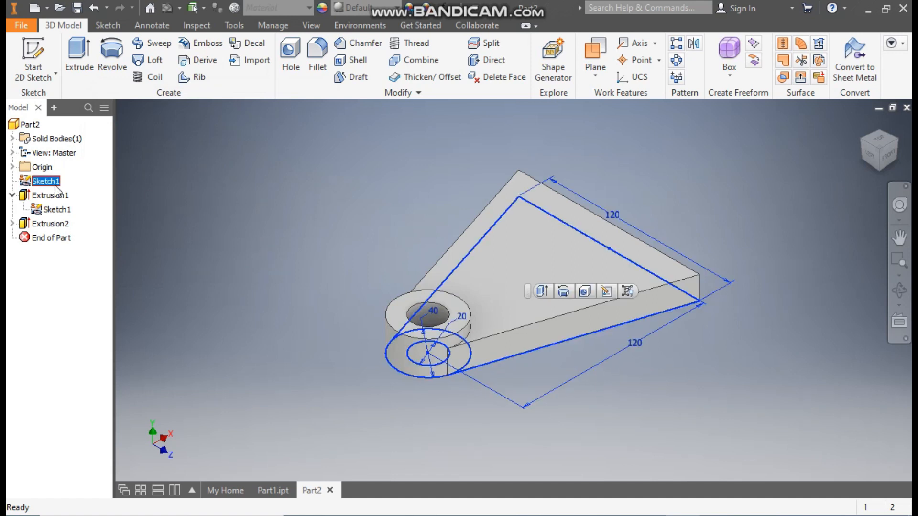
left_click(629, 292)
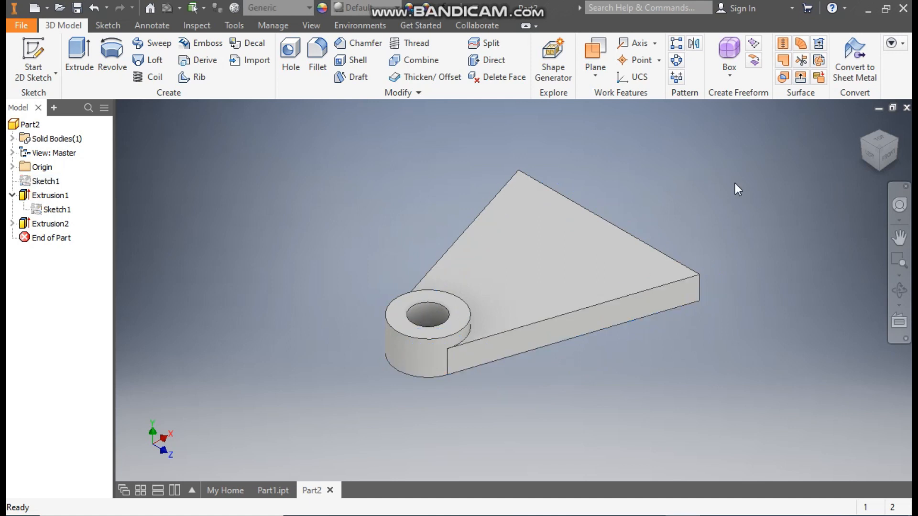
Look at the finished bracket in Part1.ipt and start a new sketch on the plate's wide end face in Part2
left_click(273, 490)
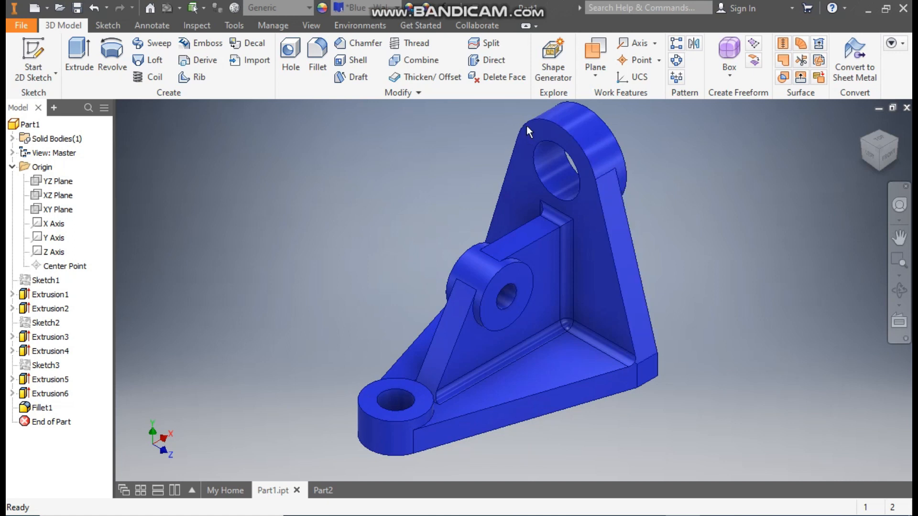
left_click(321, 492)
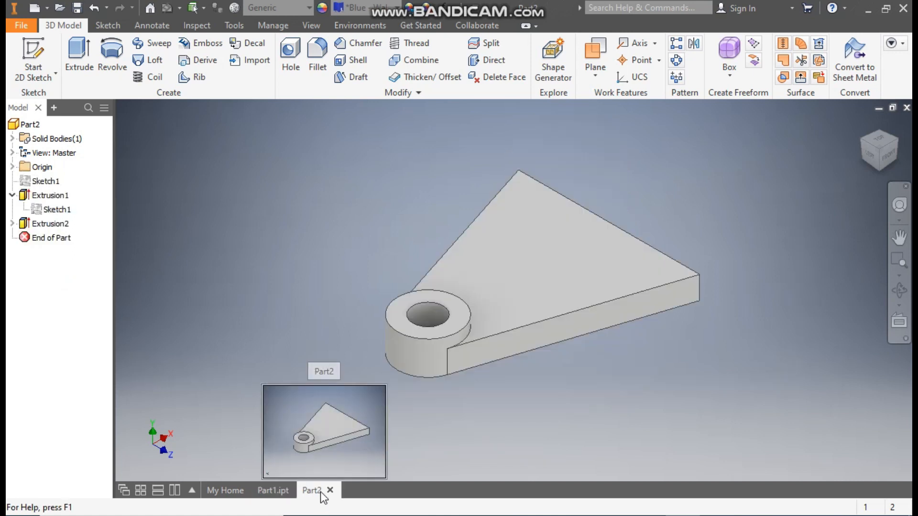
left_click(899, 143)
left_click(649, 340)
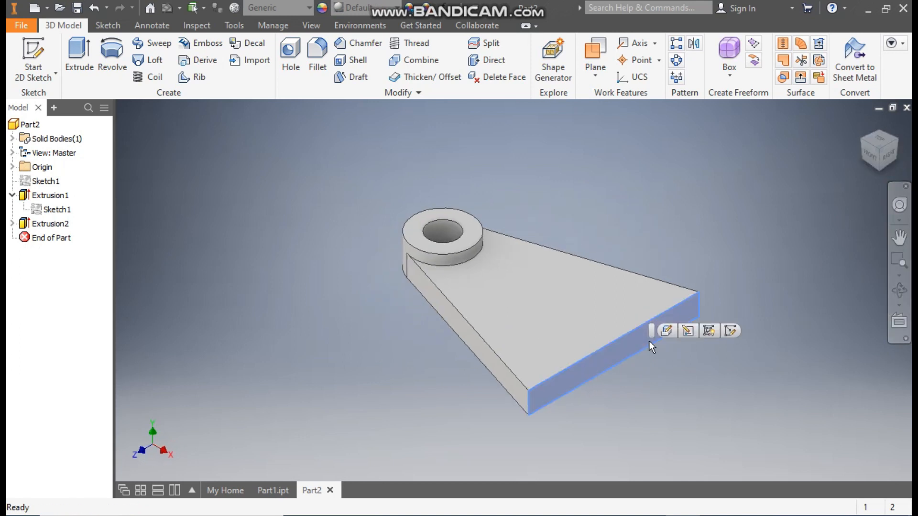
left_click(731, 333)
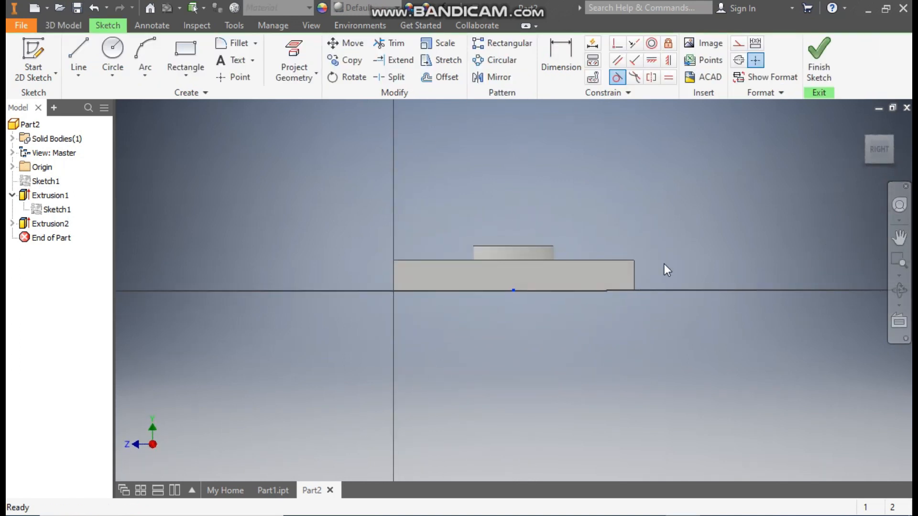
Draw an inward-sloping line about 93 mm long, at about 66 degrees, up from one upper corner of the end face
left_click(77, 48)
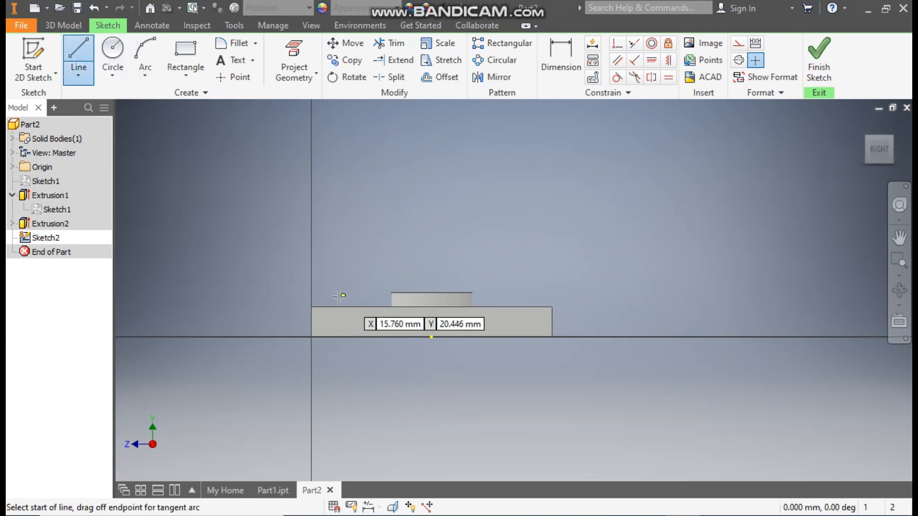
left_click(311, 307)
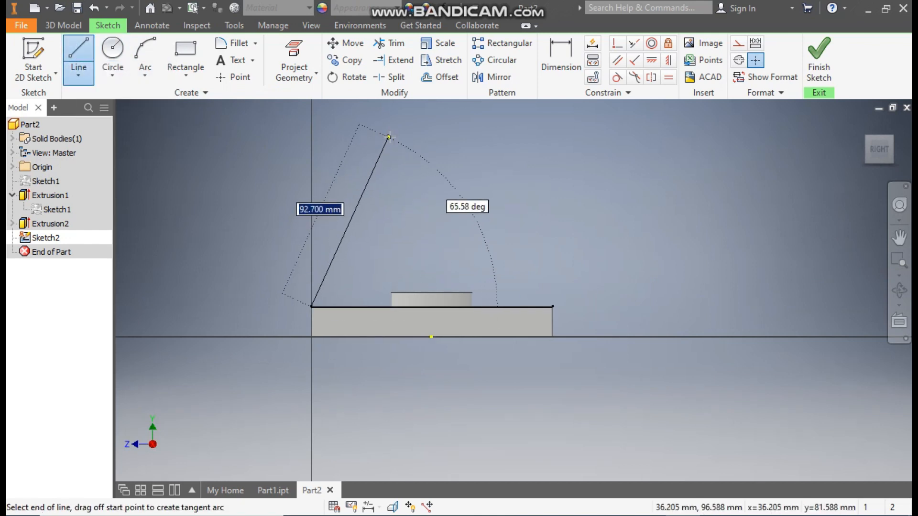
left_click(390, 136)
key("Escape")
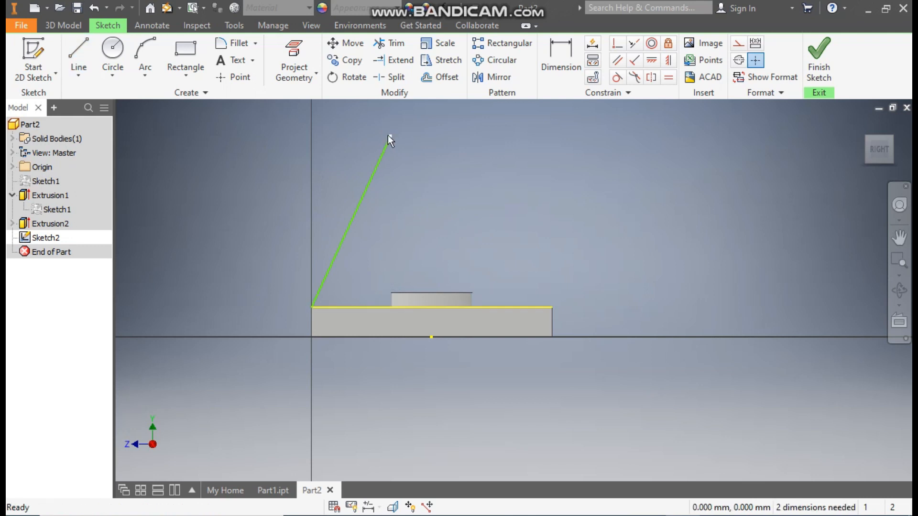
Draw two concentric circles of 60 mm and 35 mm diameter above the plate, beside the sloping line's upper end
left_click(122, 58)
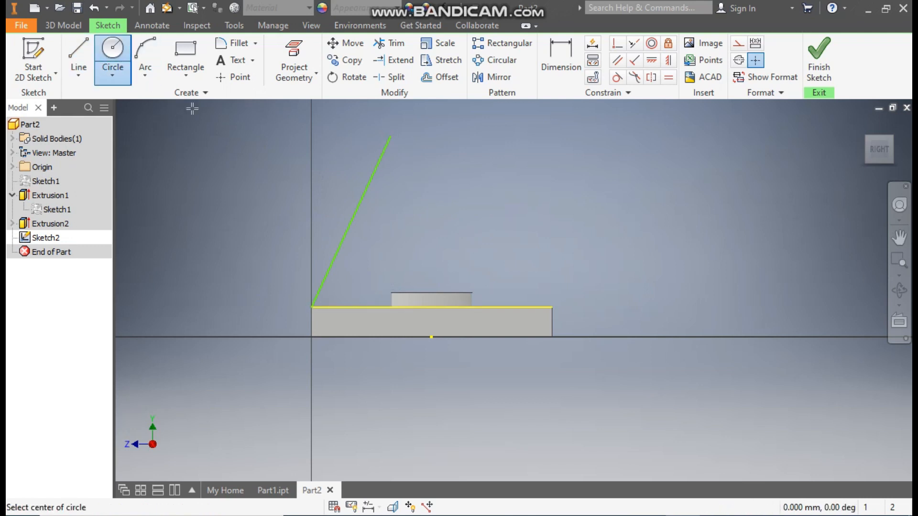
left_click(436, 156)
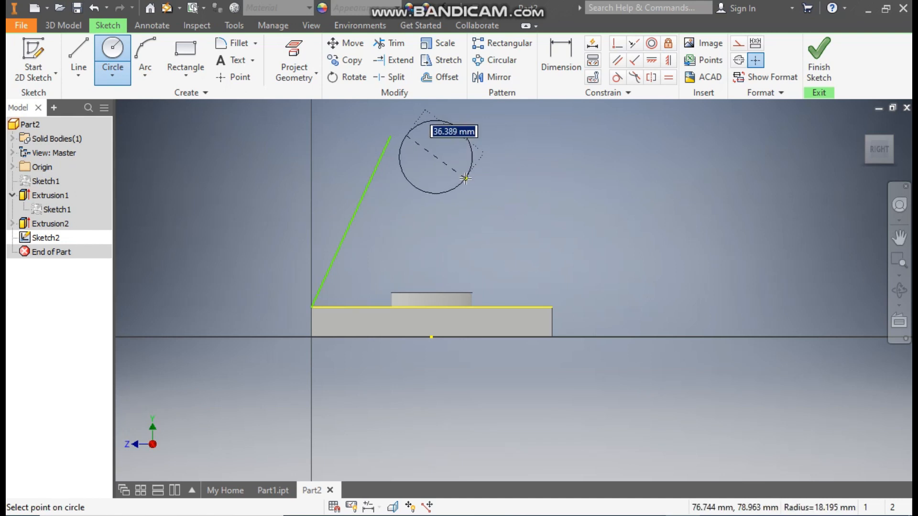
type("60")
key("Return")
left_click(436, 157)
type("35")
key("Return")
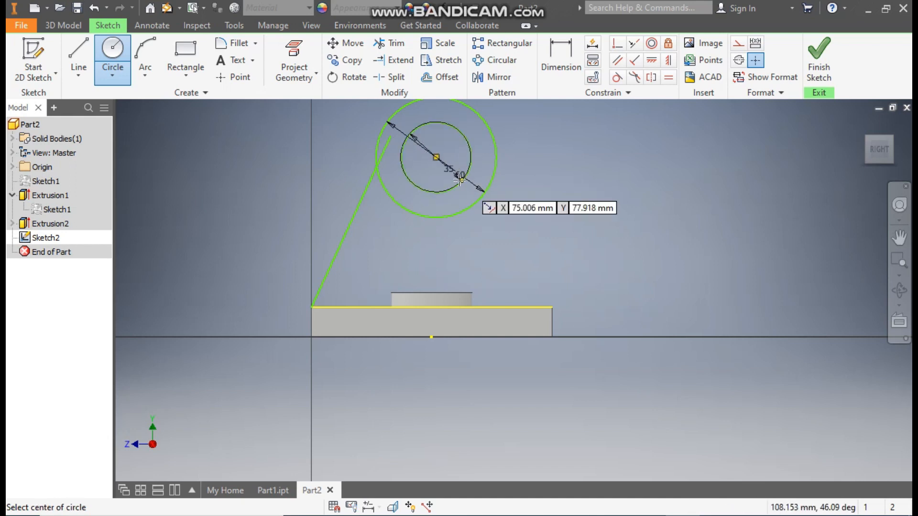
Make the sloping line tangent to the 60 mm circle and draw an 'about 89 mm' line from that circle to the opposite upper corner
left_click(617, 78)
left_click(367, 193)
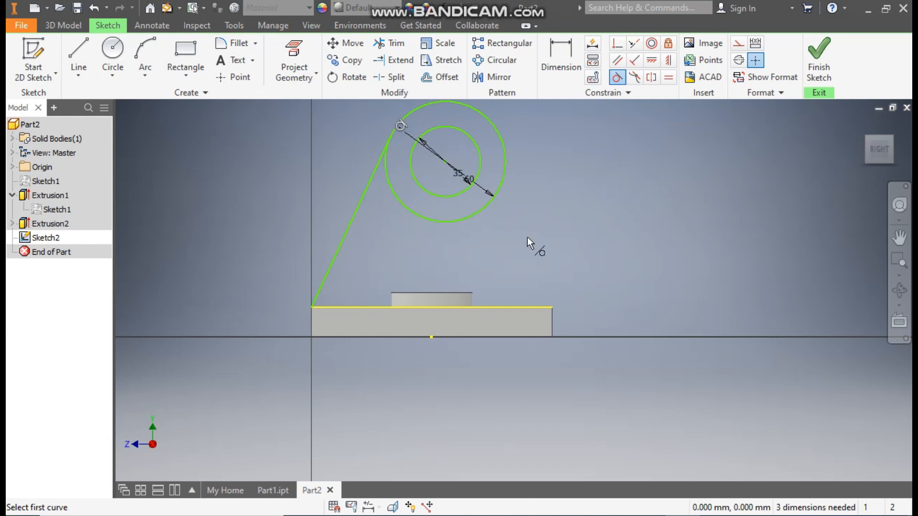
left_click(78, 48)
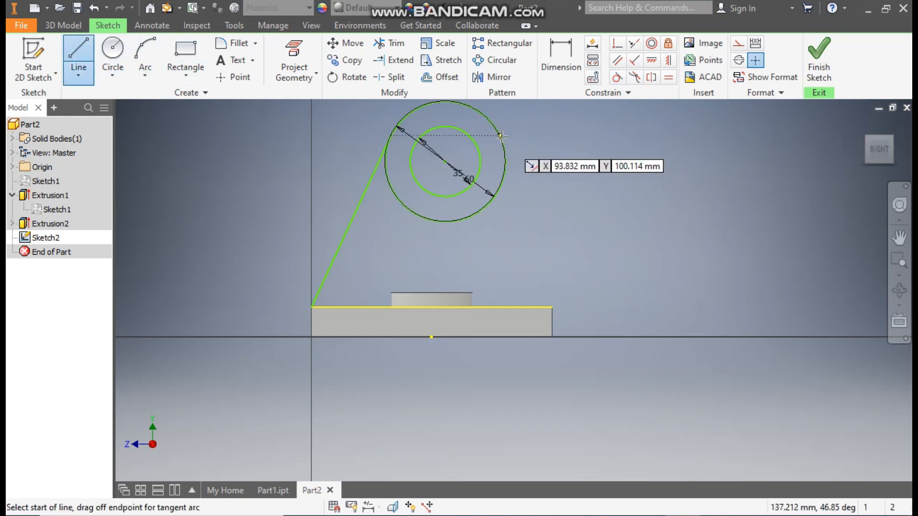
left_click(498, 136)
double_click(552, 306)
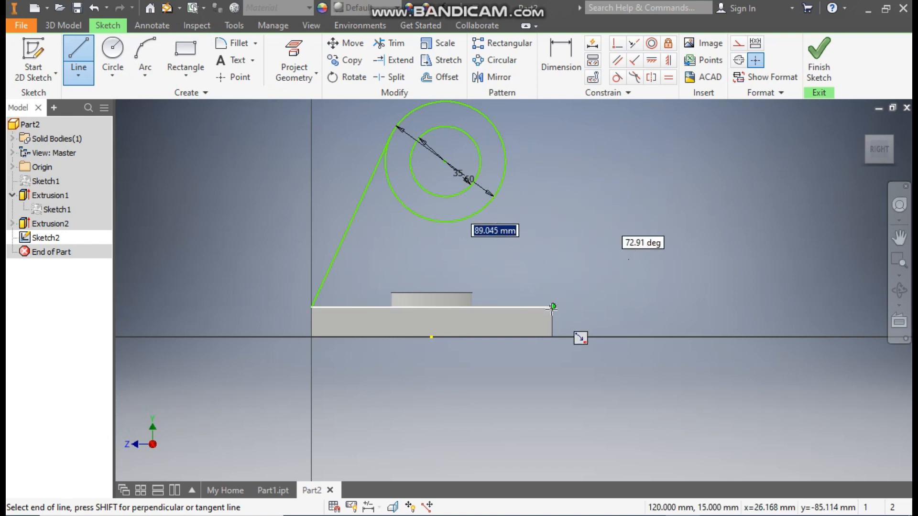
Trace both short sides and the lower edge of the plate's end face with connected lines
left_click(310, 307)
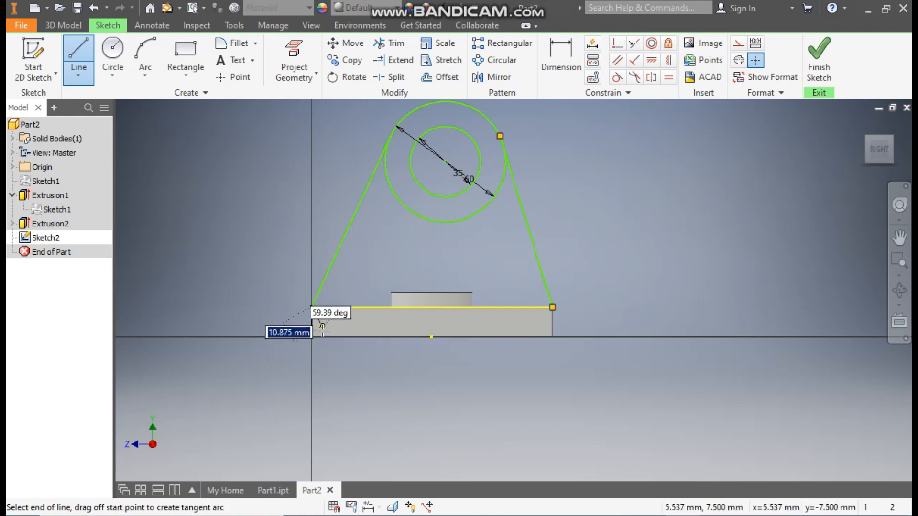
left_click(339, 365)
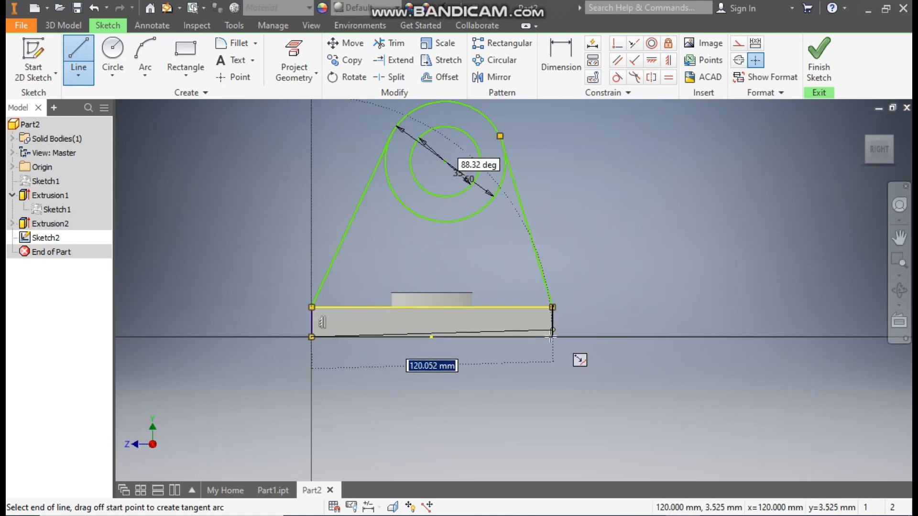
left_click(552, 337)
left_click(553, 306)
key("Escape")
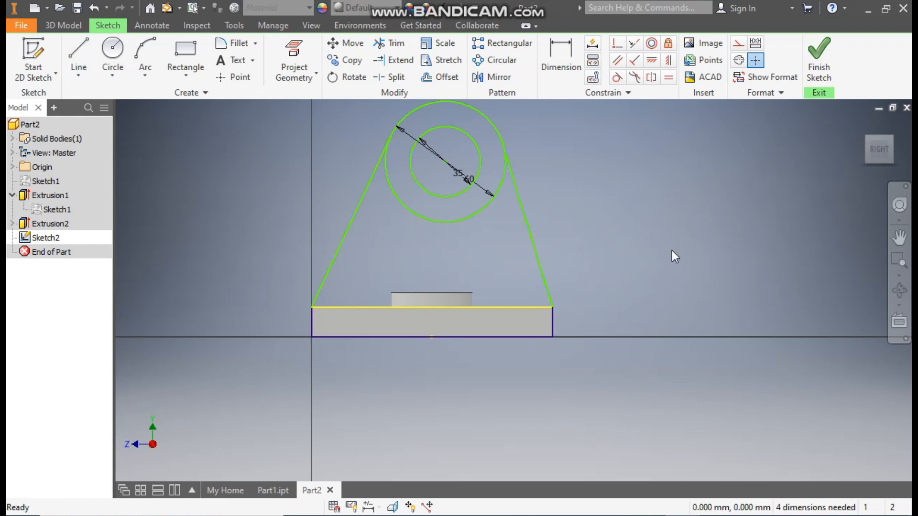
Constrain the circles' centre to align vertically with the midpoint of the plate's lower edge
left_click(667, 61)
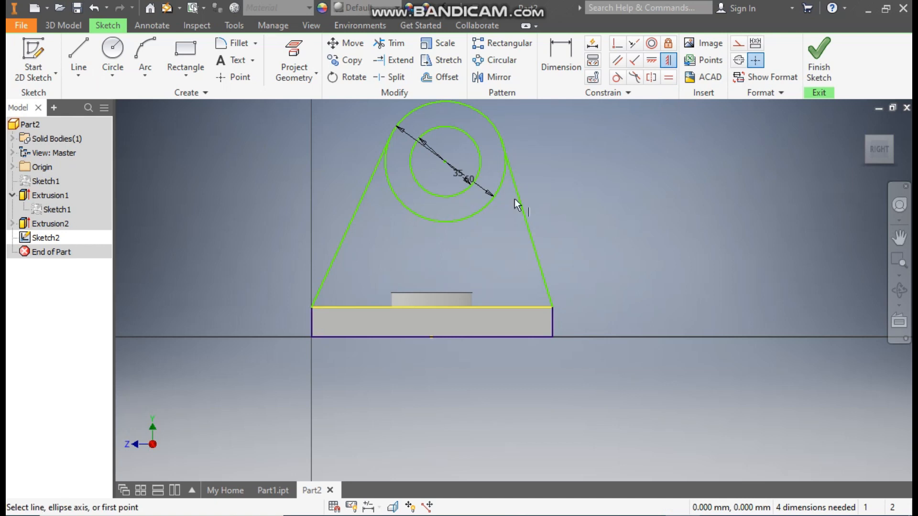
left_click(445, 162)
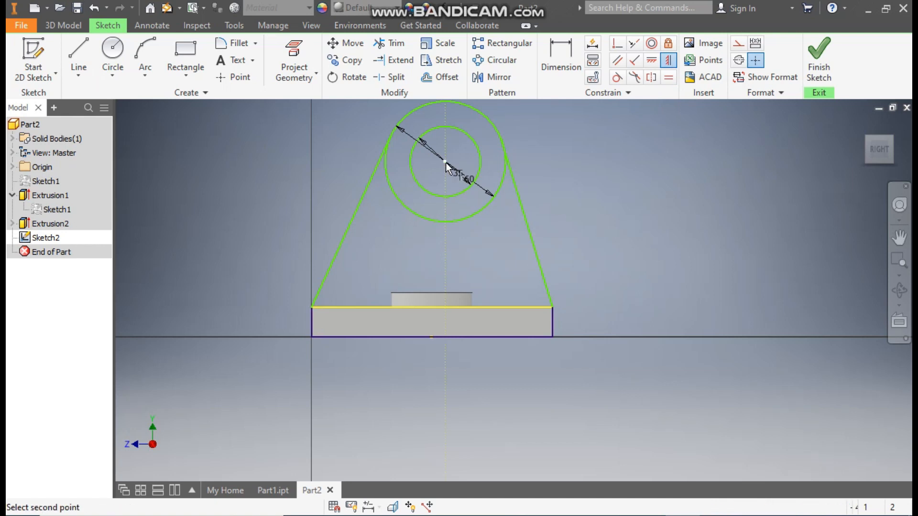
left_click(432, 337)
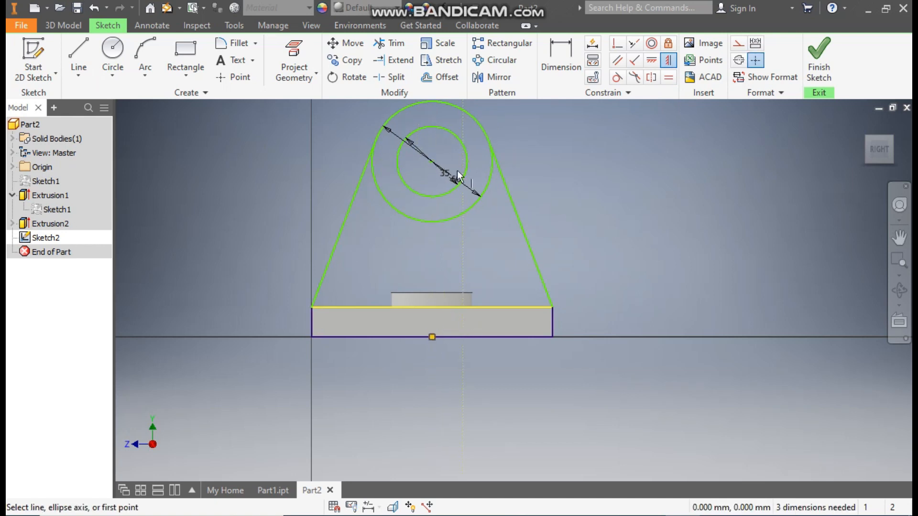
Dimension the circles' centre 95 mm above the plate's upper edge
middle_click_drag(595, 175, 623, 209)
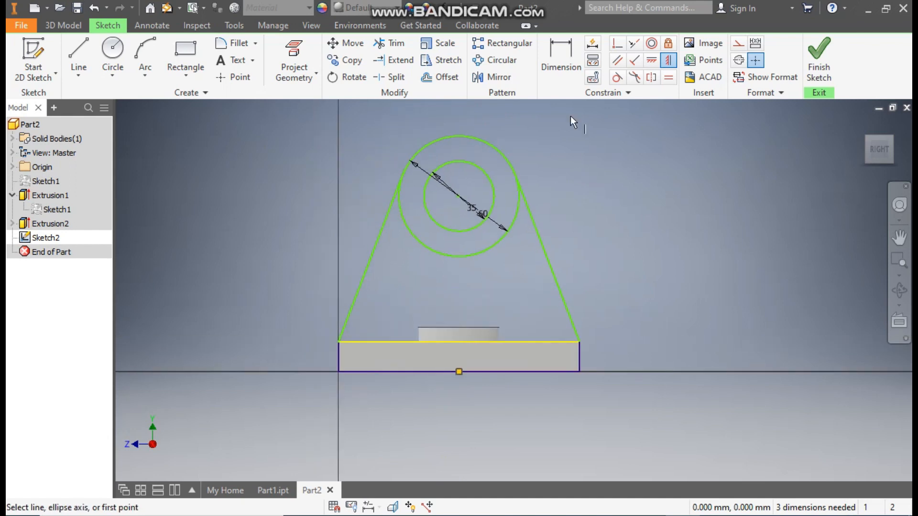
left_click(558, 55)
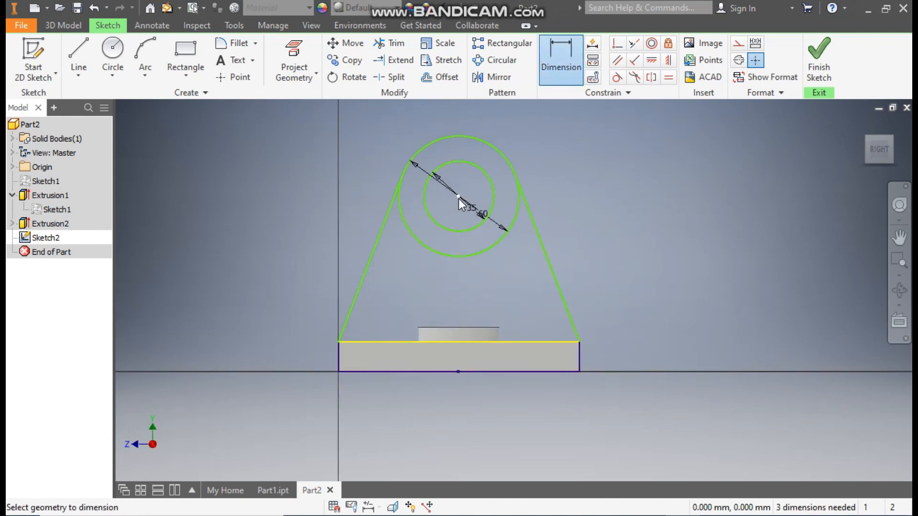
left_click(391, 341)
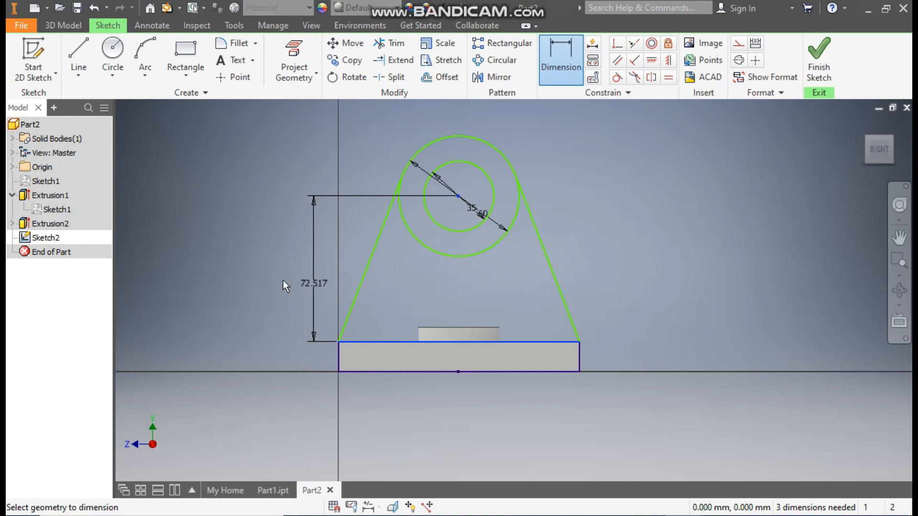
left_click(268, 280)
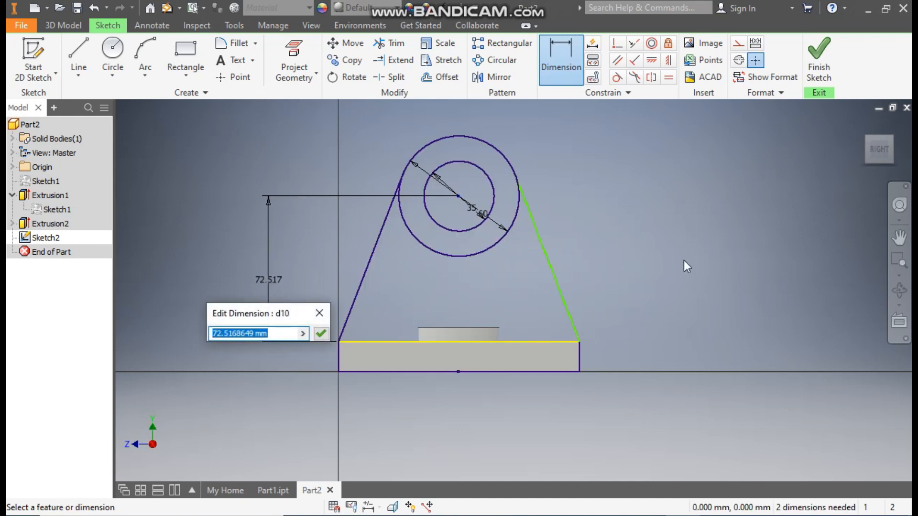
type("95")
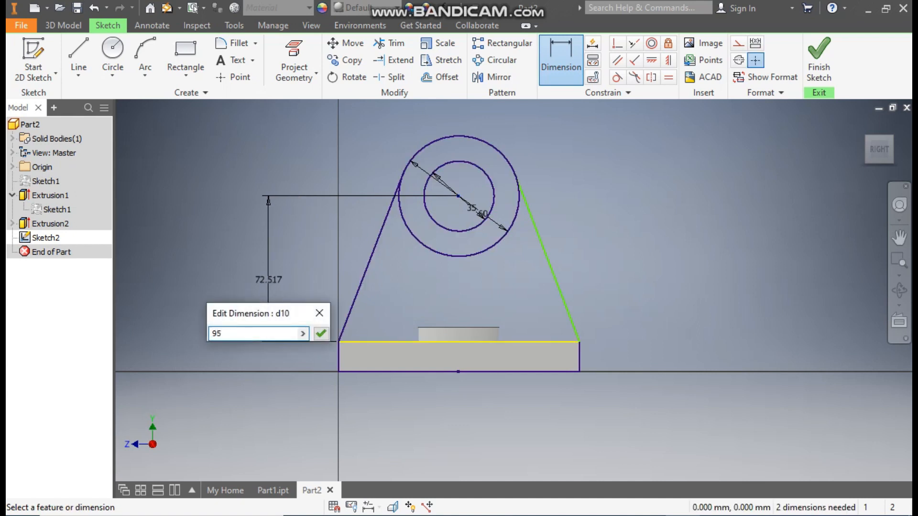
key("Return")
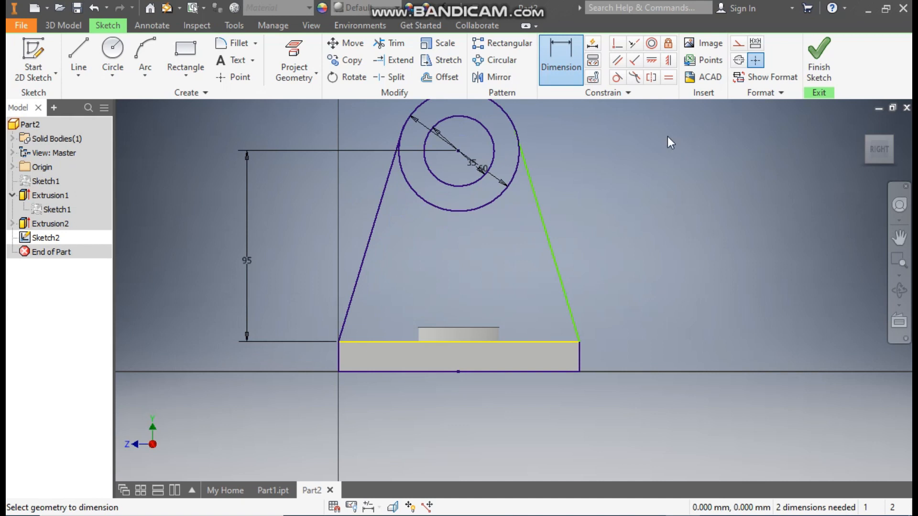
Make the second sloping line tangent to the 60 mm circle and finish the lug sketch
left_click(617, 77)
left_click(512, 184)
left_click(539, 210)
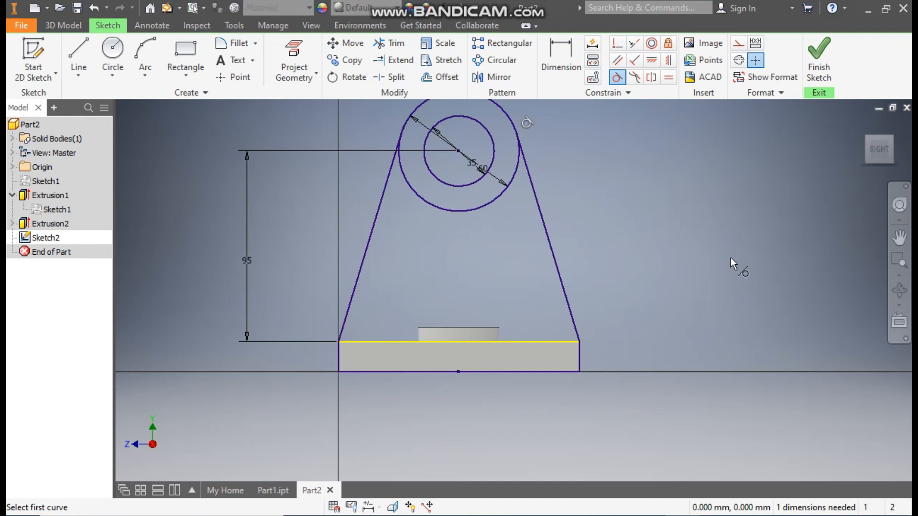
key("Escape")
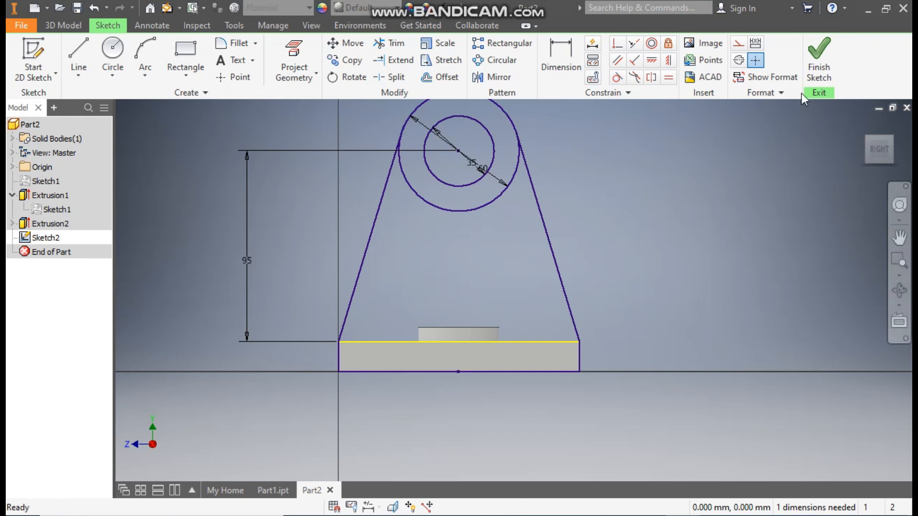
left_click(819, 52)
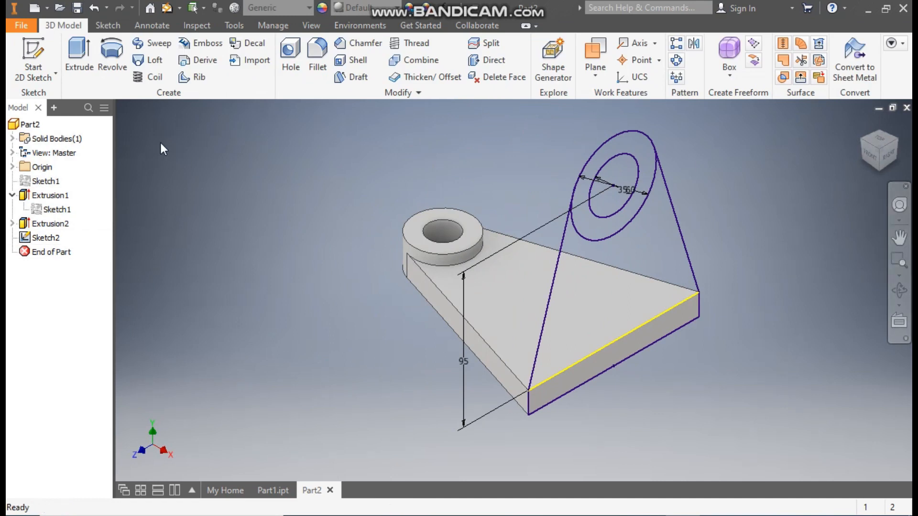
left_click(74, 64)
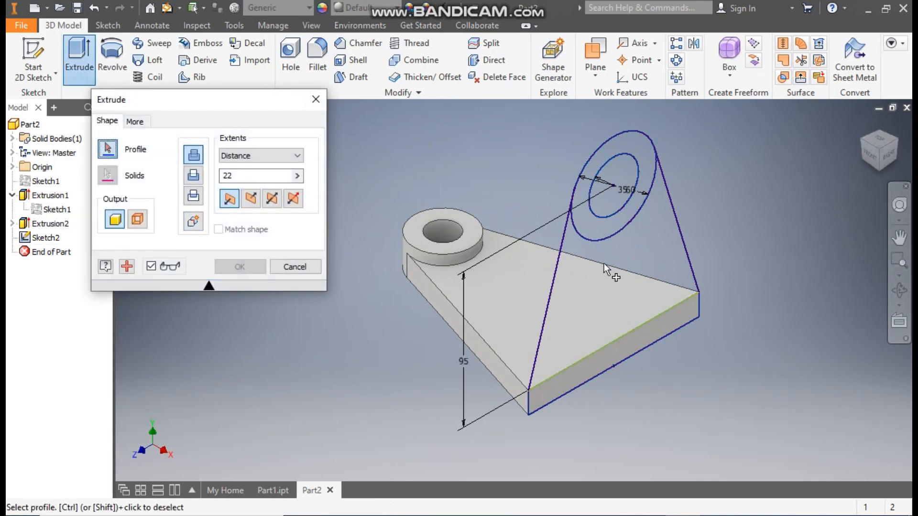
left_click(659, 329)
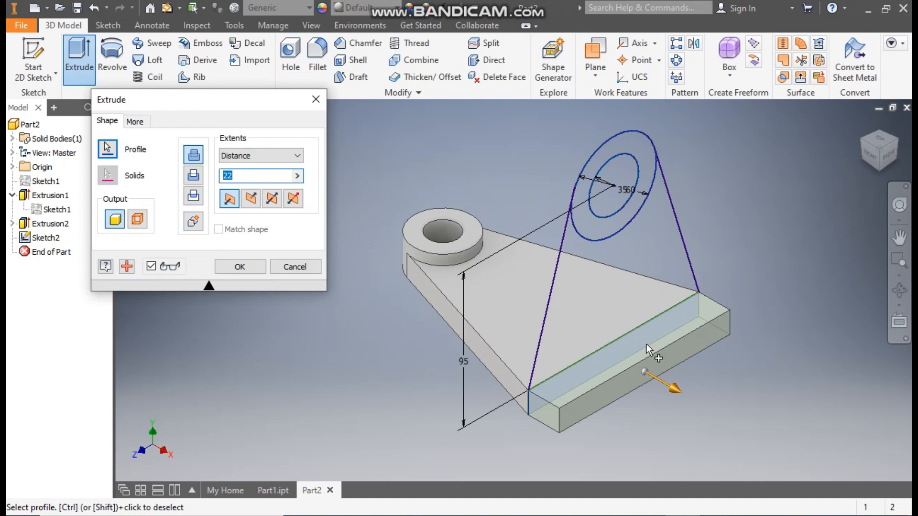
left_click(299, 266)
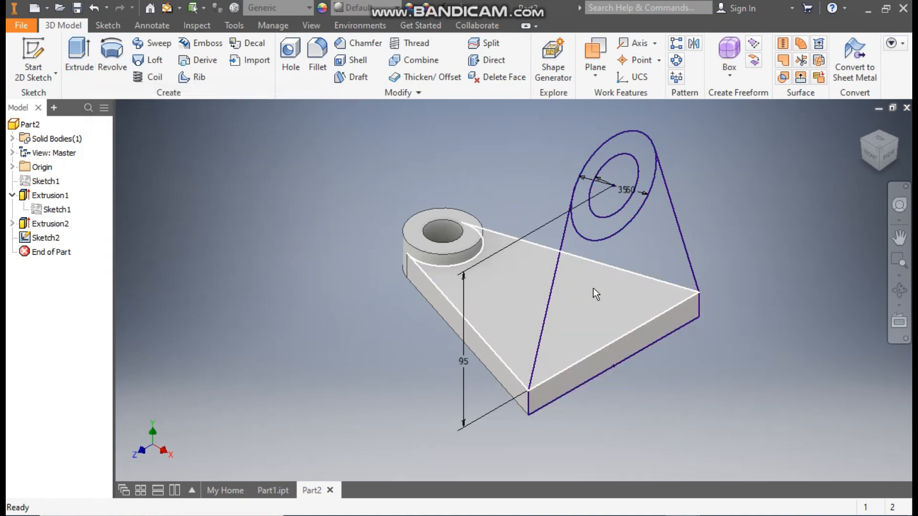
Reopen the lug sketch, move the first sloping line's loose upper end onto its tangent point on the 60 mm circle, and finish the sketch
mouse_move(575, 184)
left_mouse_down()
mouse_move(584, 147)
mouse_move(554, 251)
mouse_move(591, 115)
left_mouse_up()
mouse_move(656, 150)
left_mouse_down()
mouse_move(638, 107)
mouse_move(653, 150)
left_mouse_up()
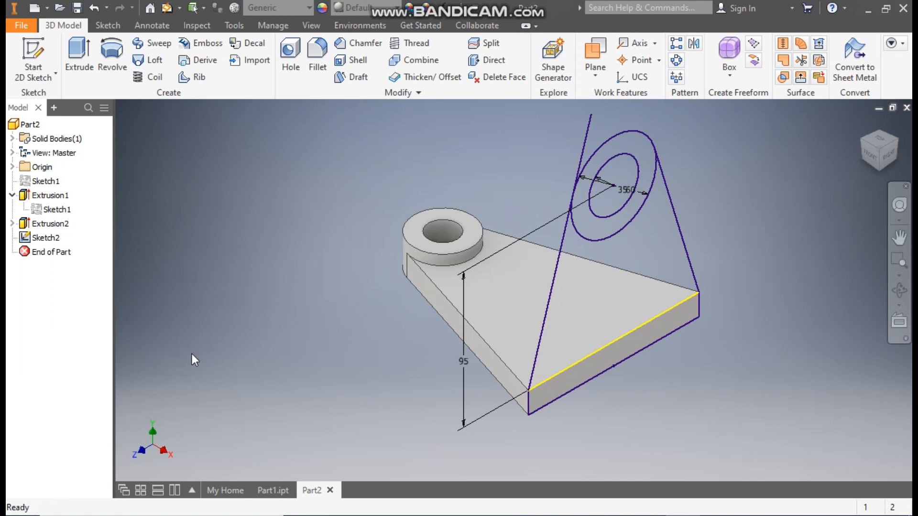
left_click(48, 238)
left_click(48, 238)
double_click(52, 239)
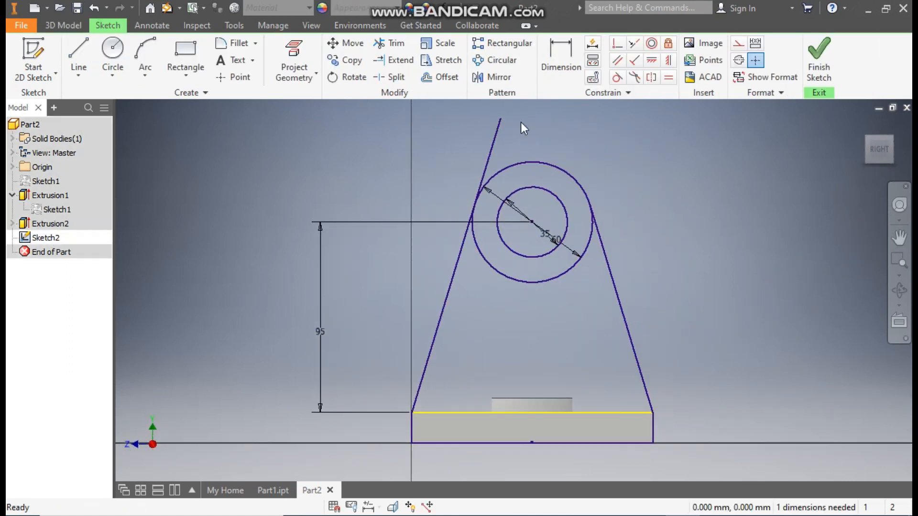
left_click_drag(500, 118, 478, 228)
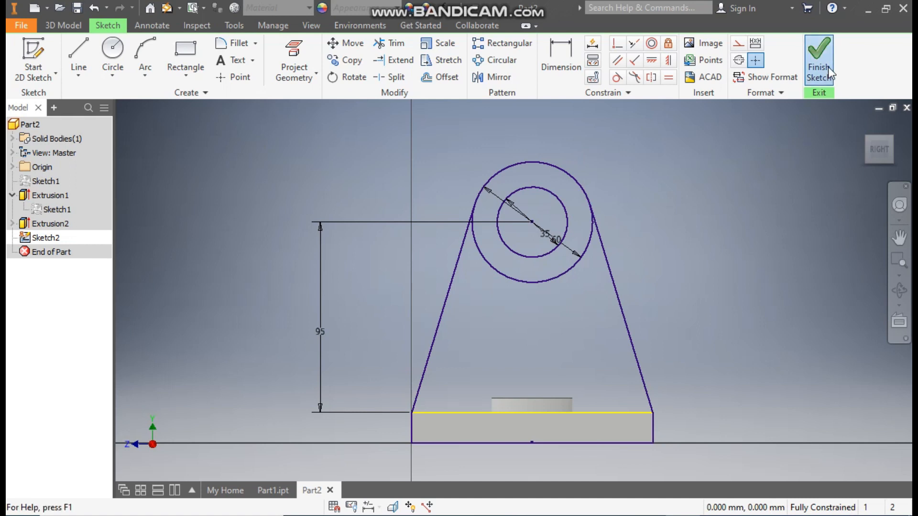
left_click(819, 55)
Extrude the tapered lug area and the plate's end-face strip 15 mm outward from the end face
left_click(68, 56)
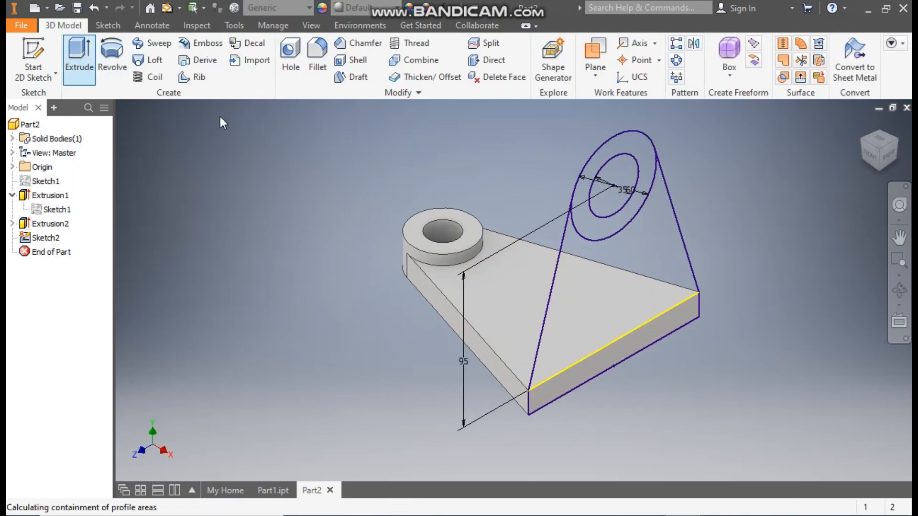
left_click(643, 278)
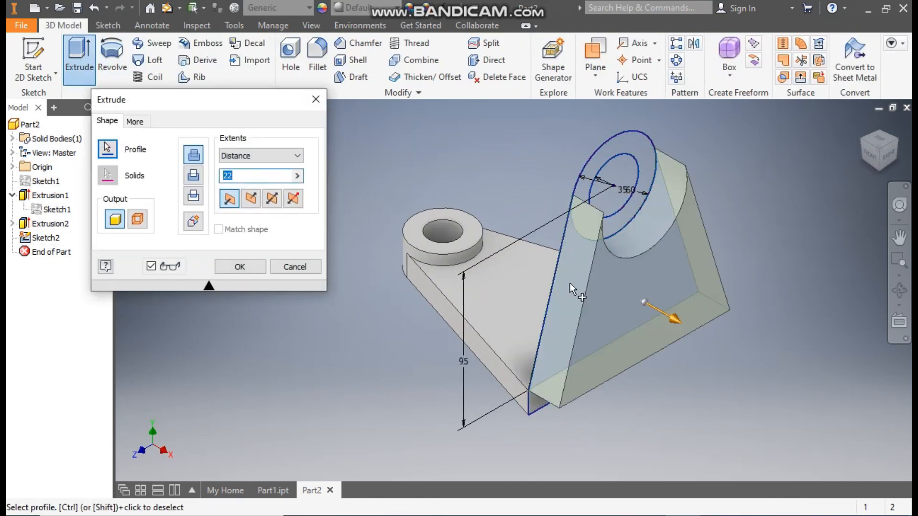
left_click(558, 385)
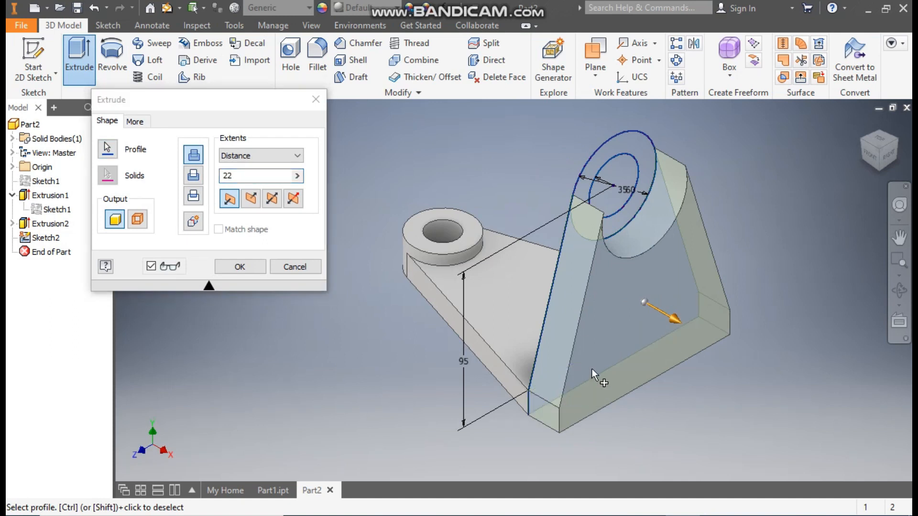
left_click(240, 175)
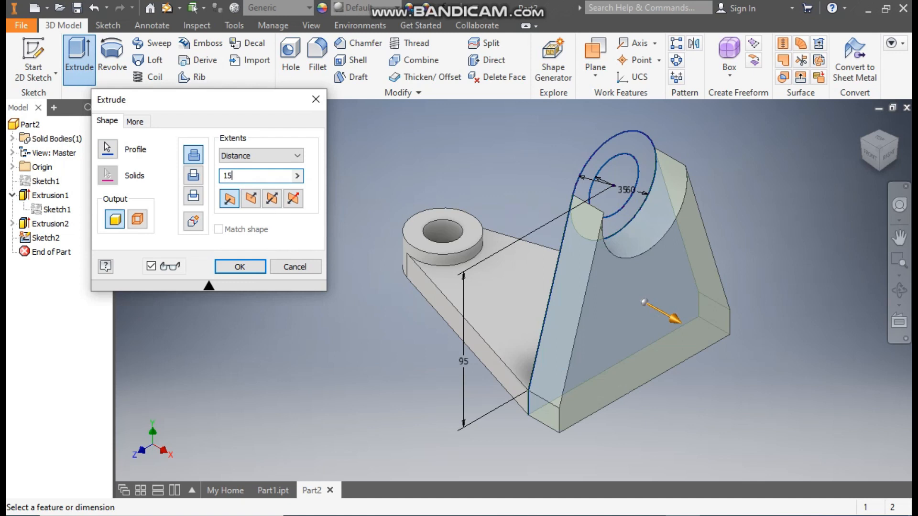
left_click(240, 267)
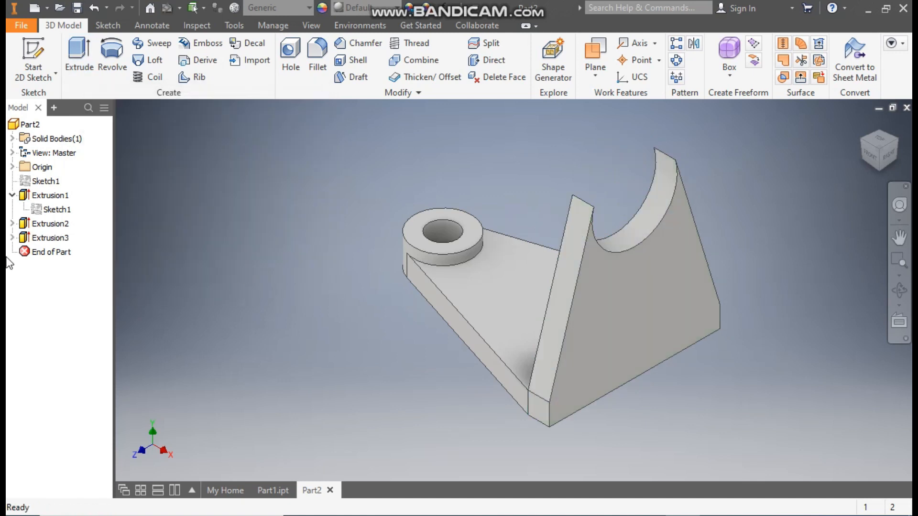
Make the sketch used by the lug extrusion visible again
left_click(12, 238)
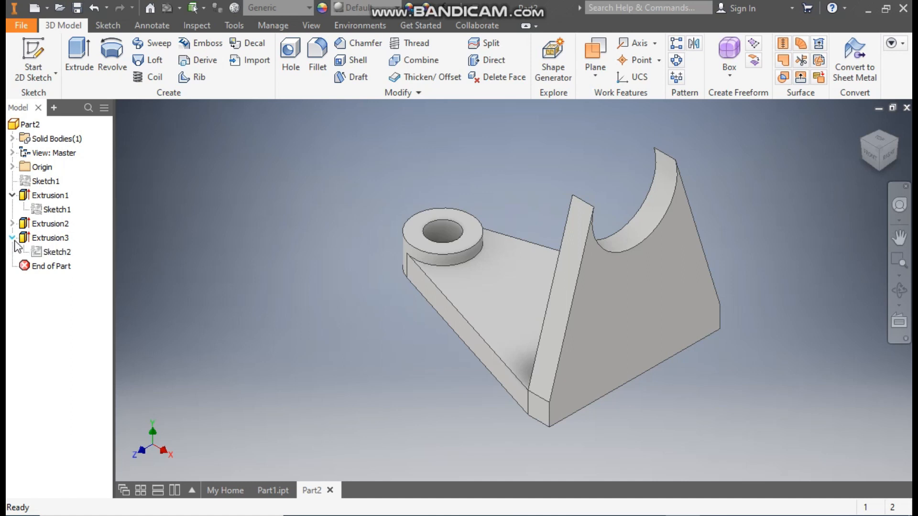
left_click(52, 252)
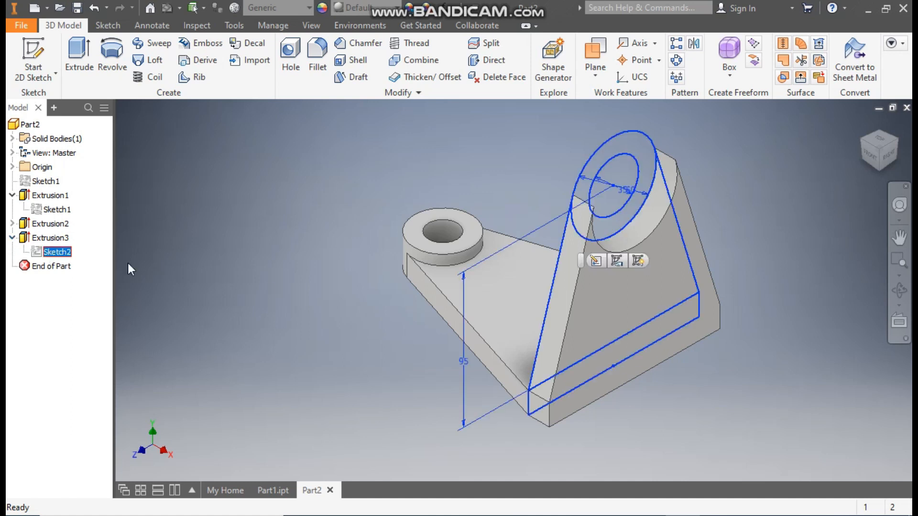
left_click(644, 262)
Extrude the ring between the 35 mm and 60 mm circles 22 mm as a join, and hide the lug sketch
left_click(76, 50)
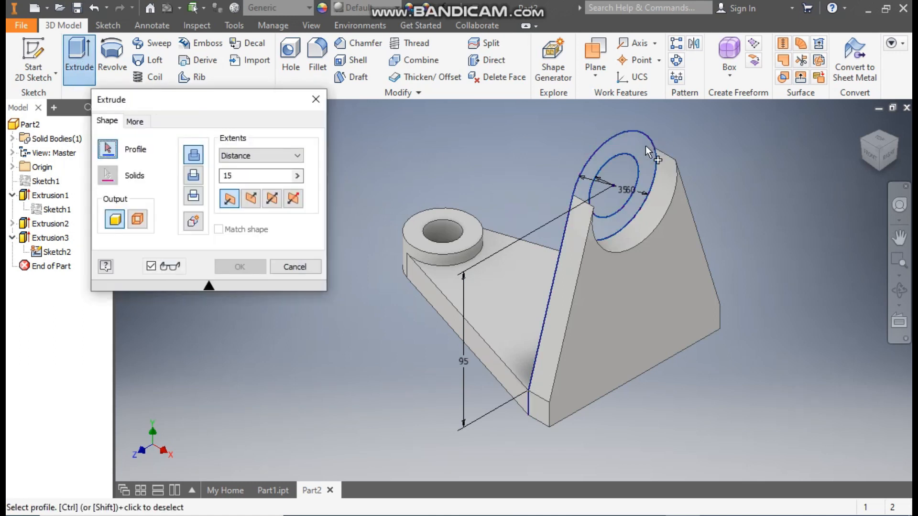
left_click(646, 147)
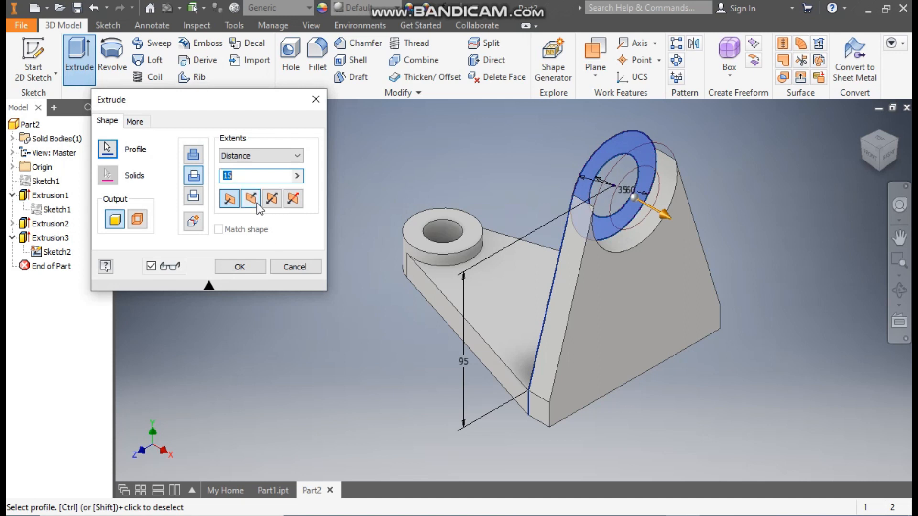
type("22")
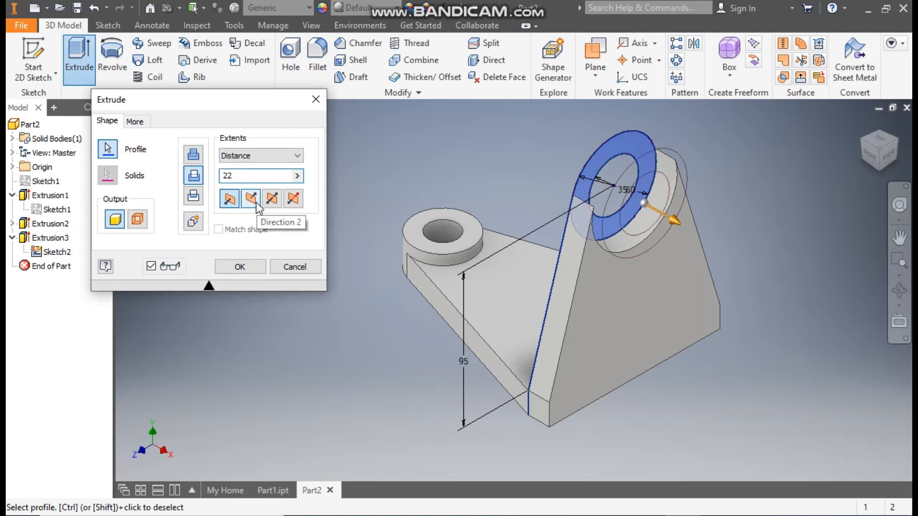
left_click(193, 154)
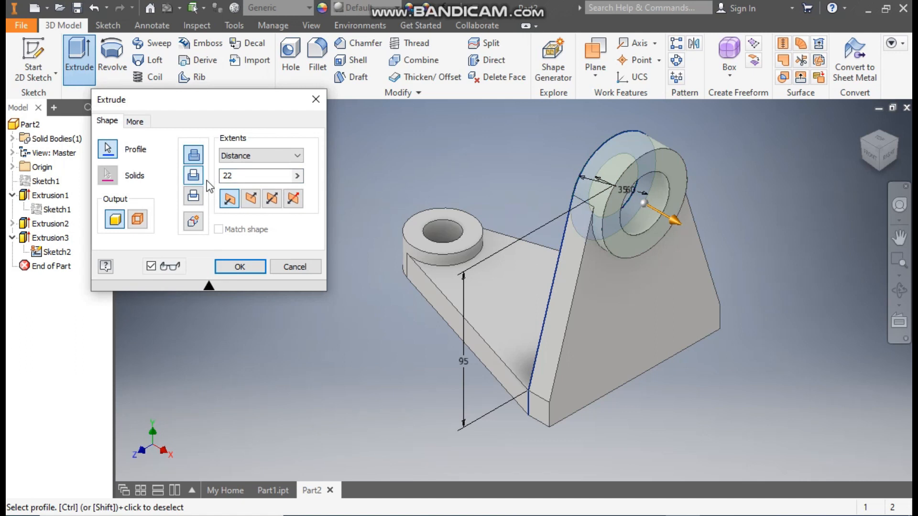
left_click(239, 267)
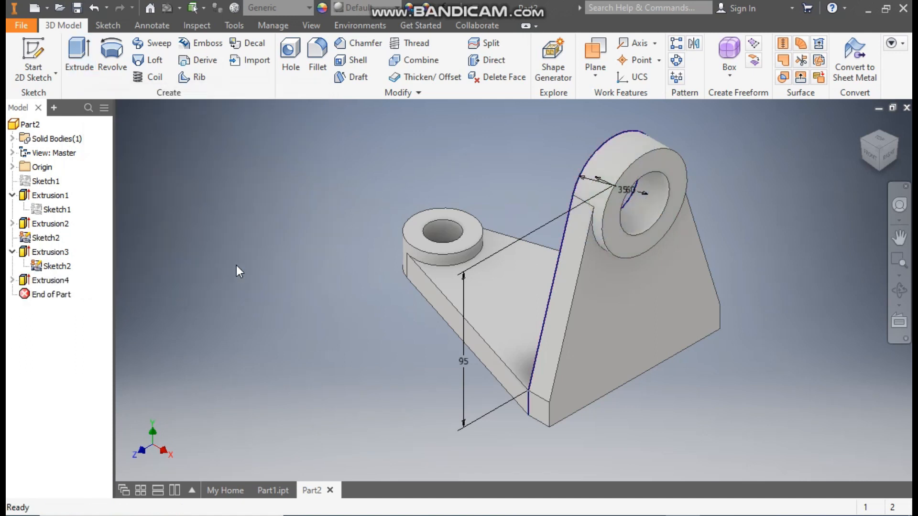
left_click(57, 266)
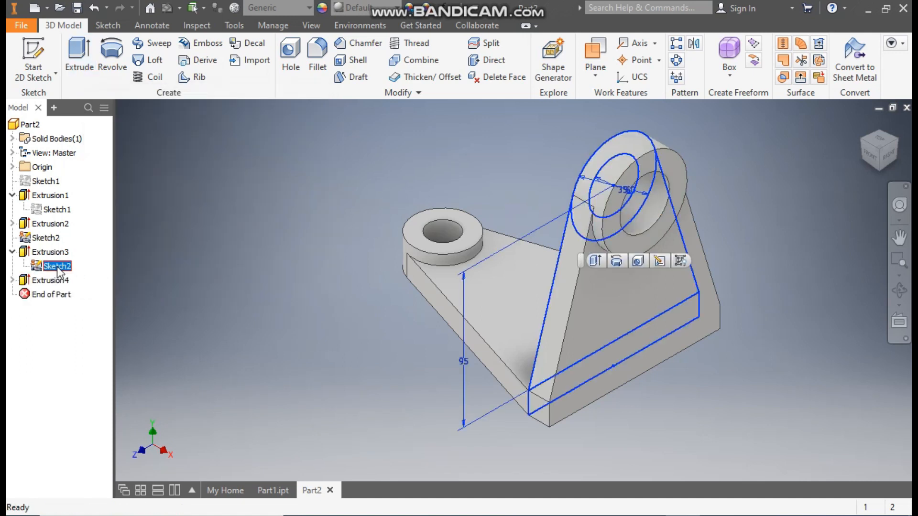
left_click(683, 261)
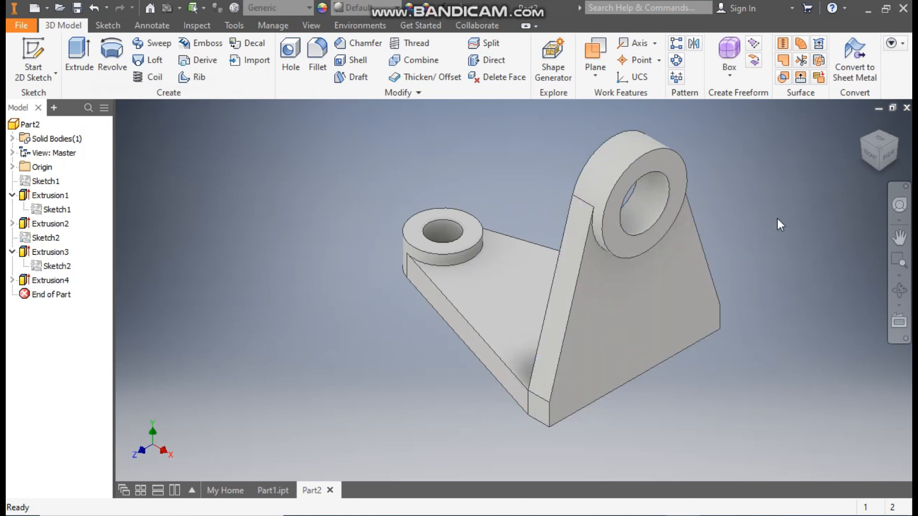
Examine the bracket from the front, compare it with the finished Part1, and return Part2 to its home view
left_click(869, 155)
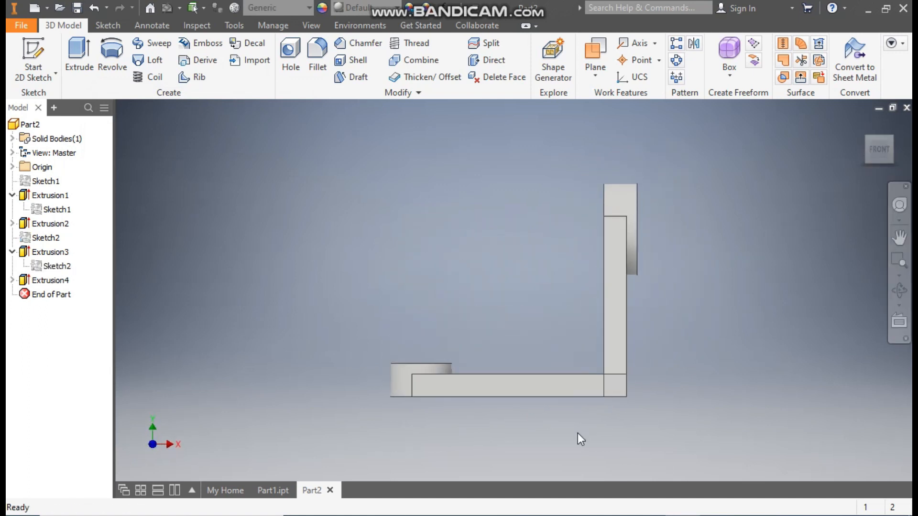
left_click(281, 496)
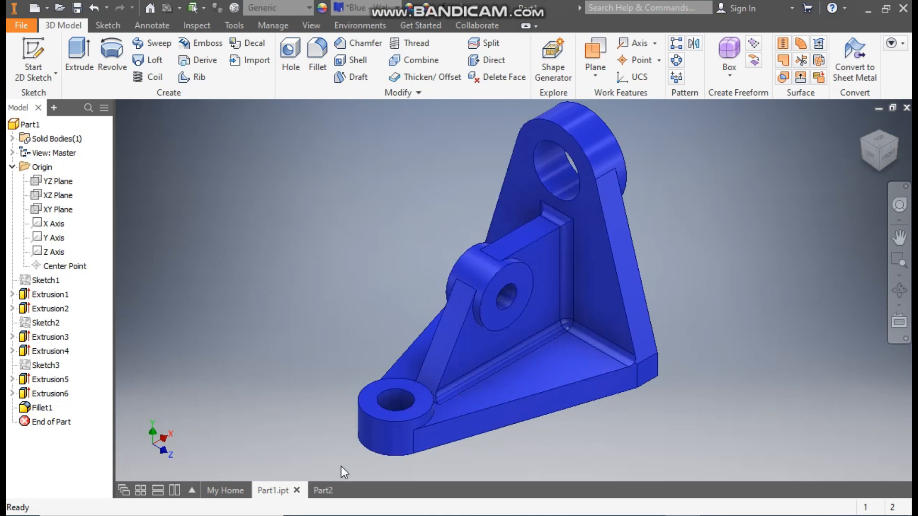
left_click(324, 492)
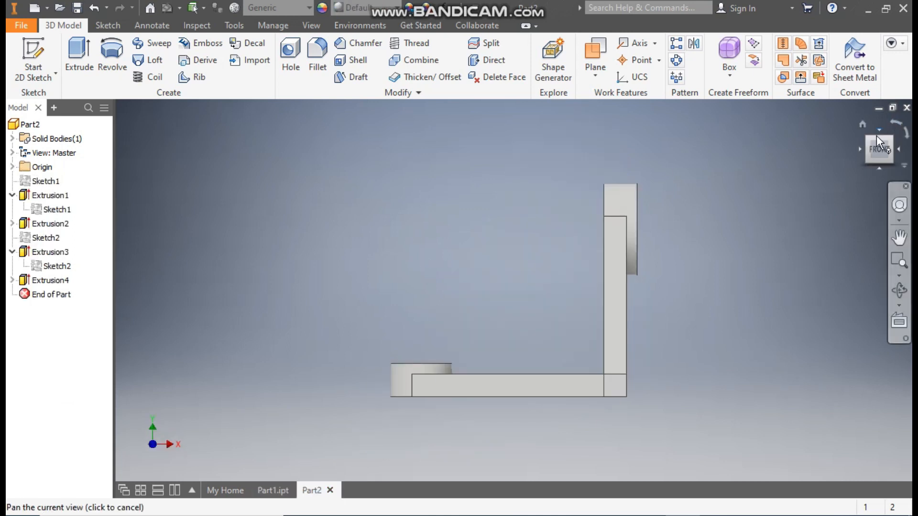
left_click(862, 127)
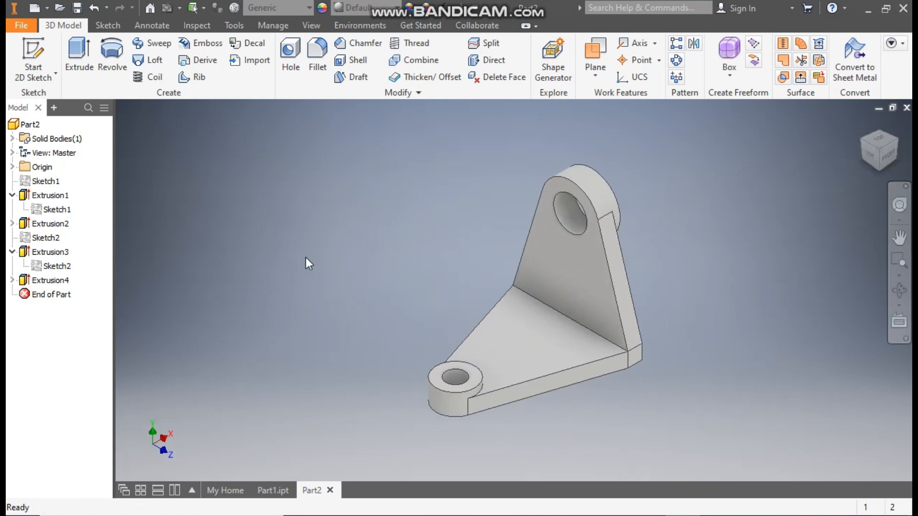
Start a sketch on the origin XY plane and draw concentric 40 mm and 15 mm circles above the base plate
left_click(12, 167)
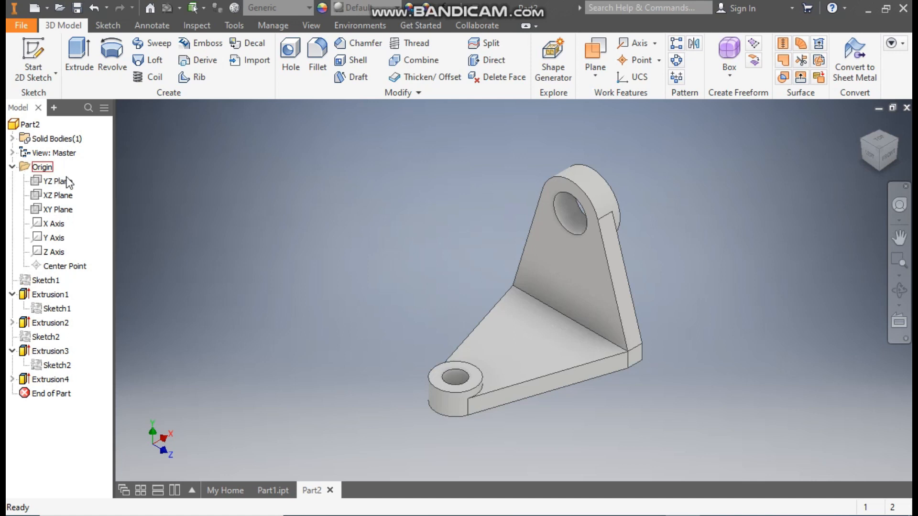
left_click(60, 210)
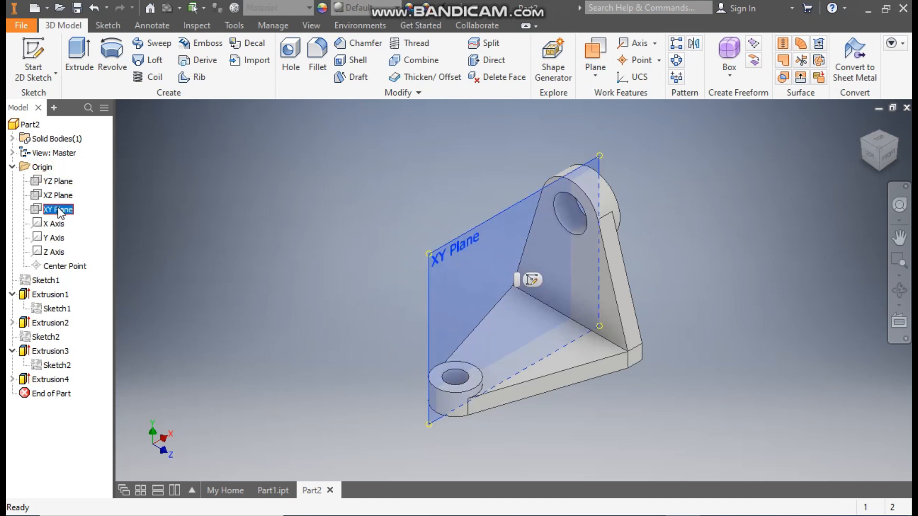
left_click(528, 281)
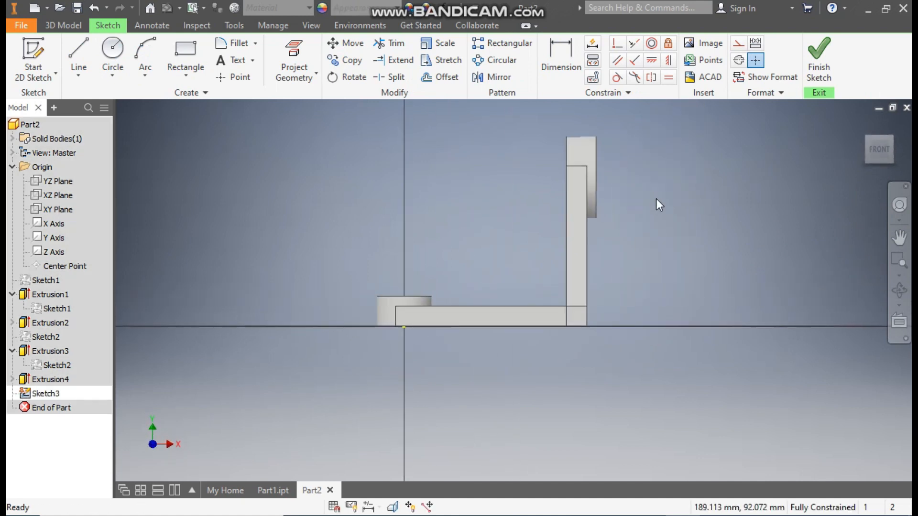
left_click(119, 52)
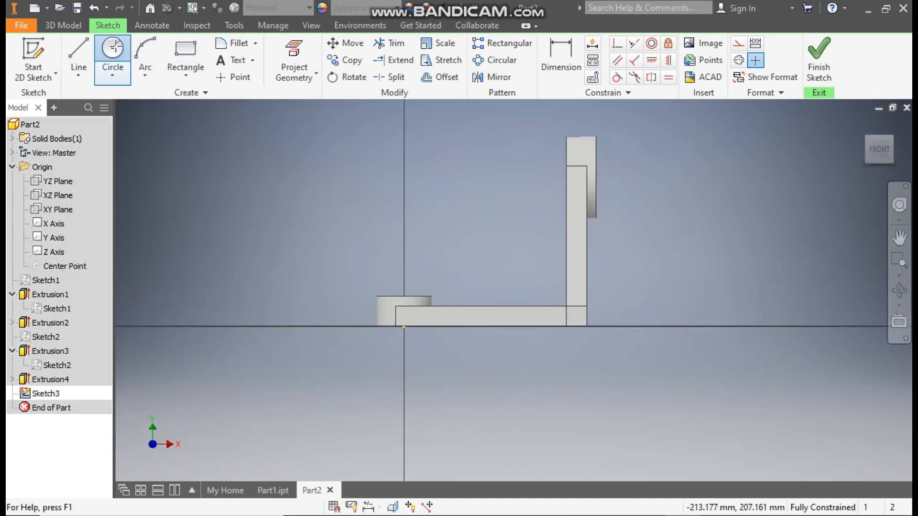
left_click(488, 220)
type("40")
key("Return")
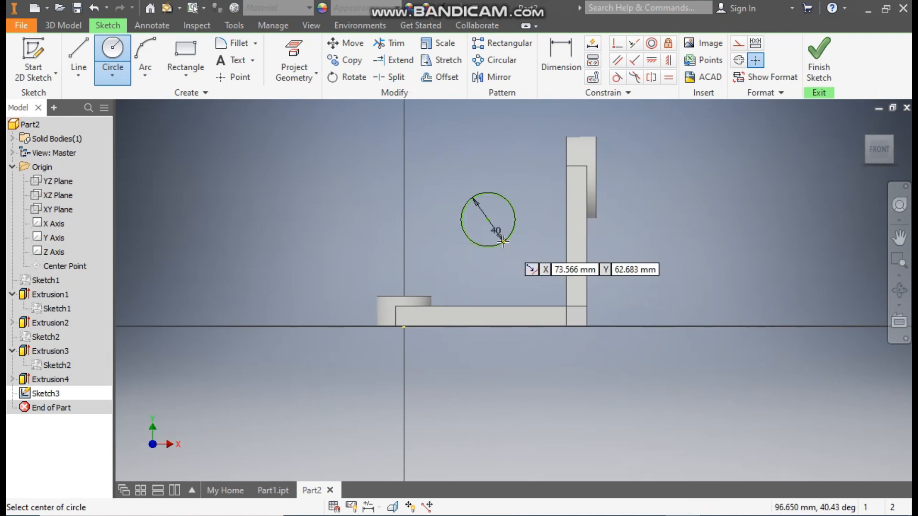
left_click(488, 219)
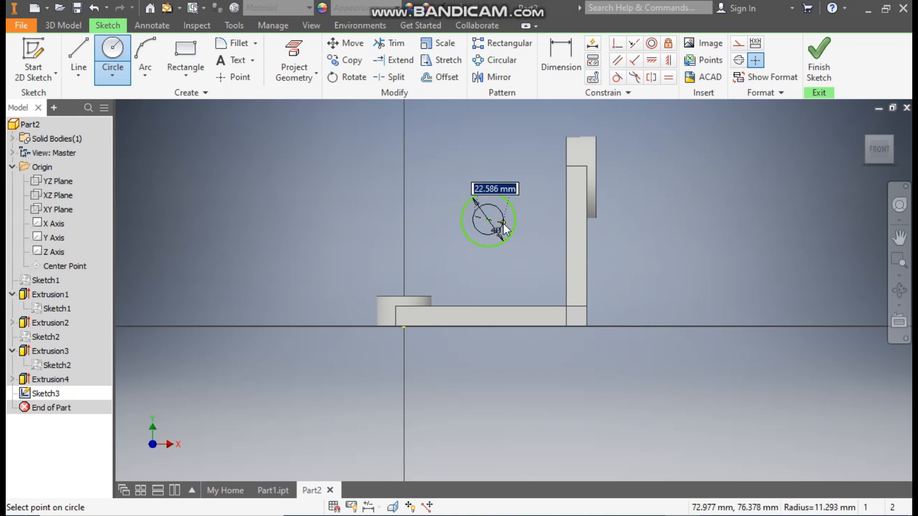
type("15")
key("Return")
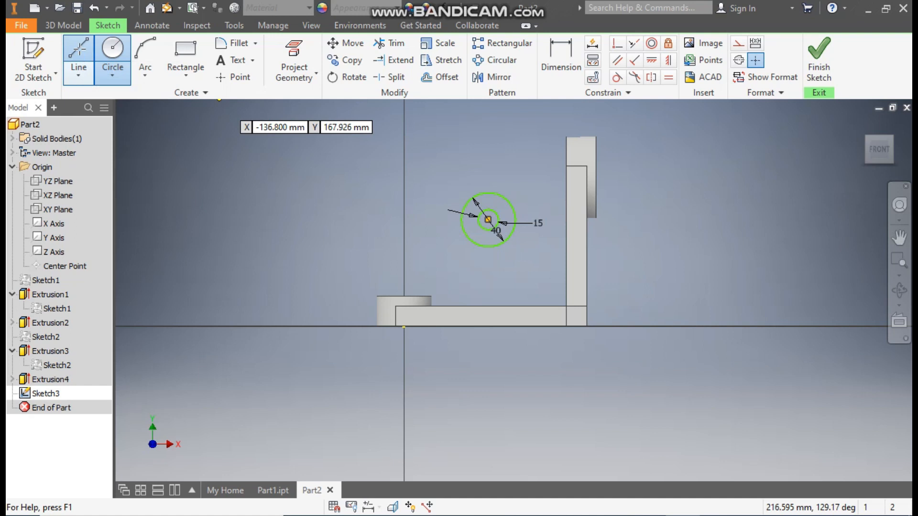
Outline the web from the 40 mm circle horizontally to the lug, down to the plate, along to the boss, and back tangent to the circle
left_click(80, 50)
left_click(486, 192)
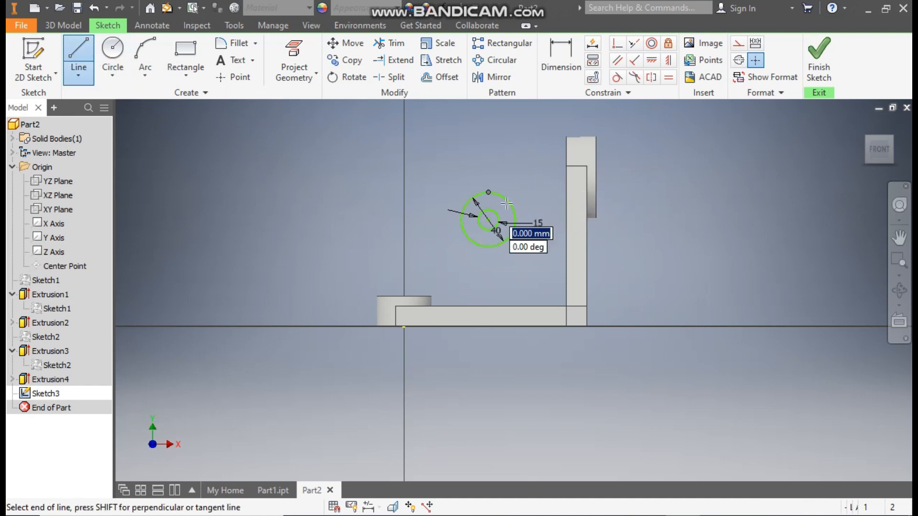
left_click(566, 192)
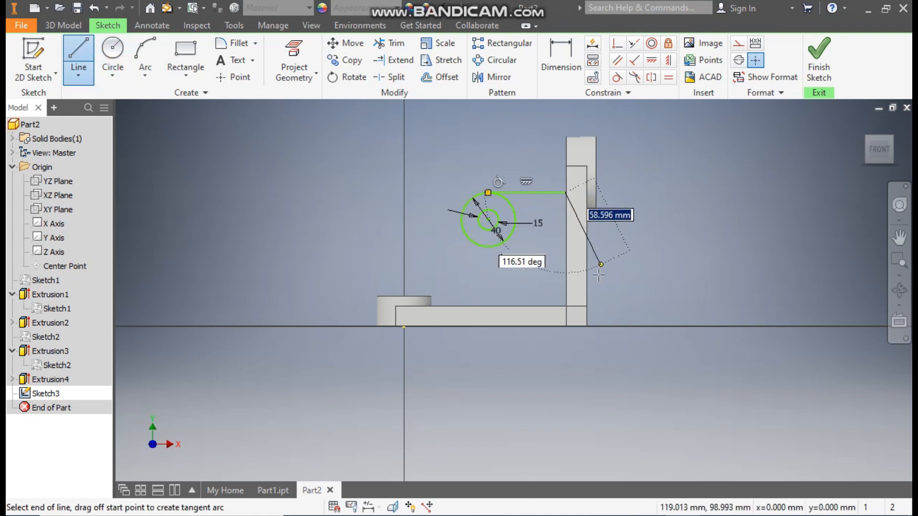
left_click(567, 306)
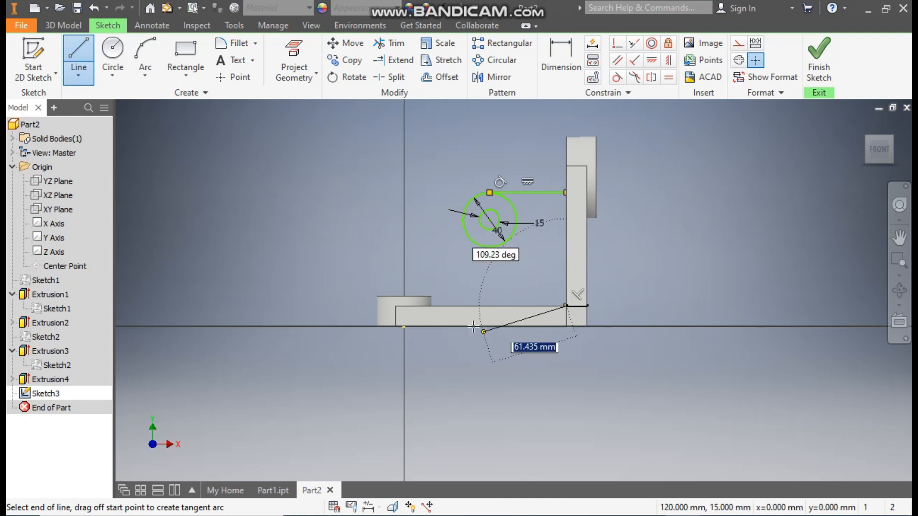
left_click(431, 305)
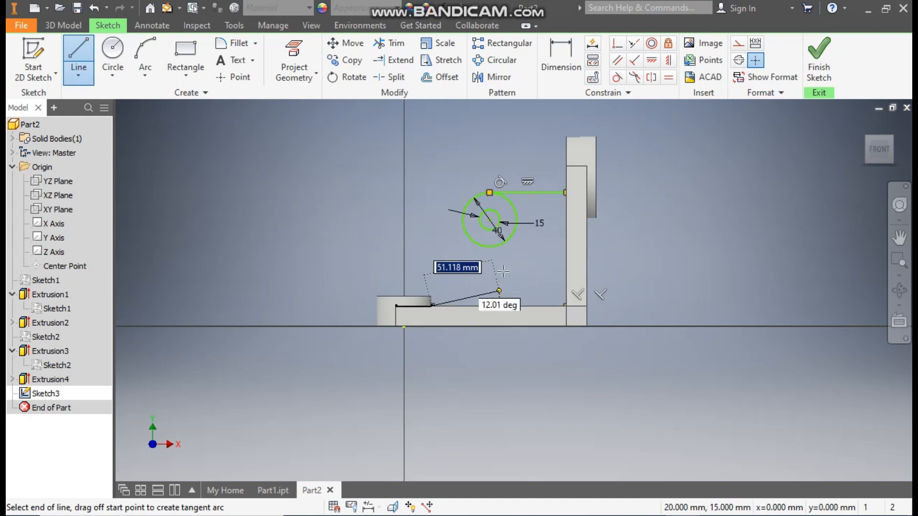
left_click(463, 210)
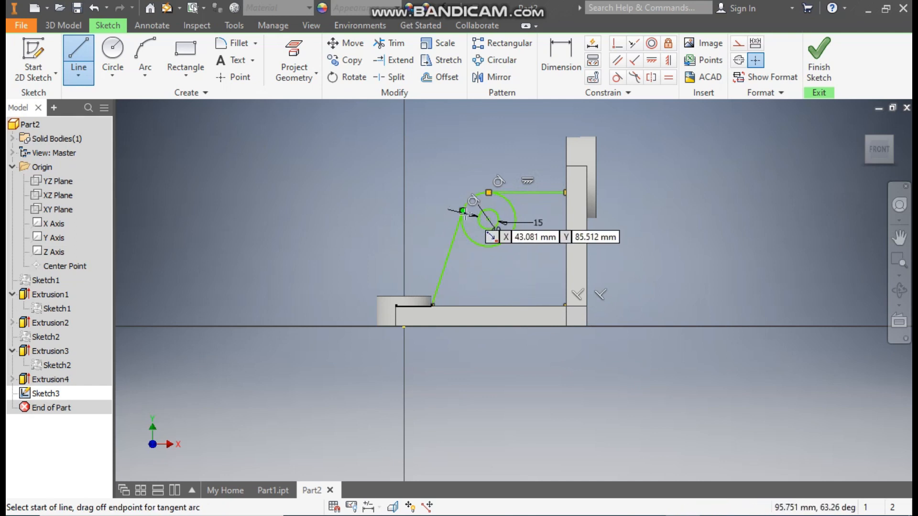
key("Escape")
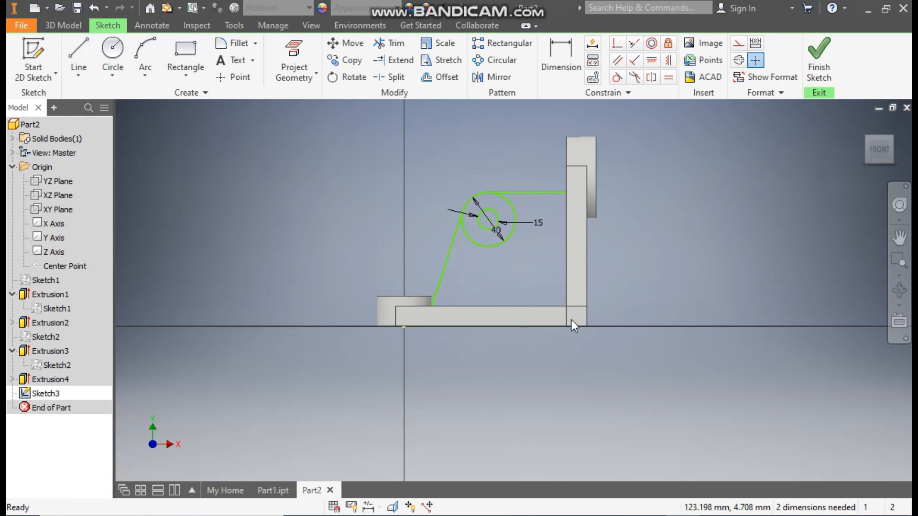
Dimension the circles' centre 50 mm horizontally from the inner face of the upright lug
scroll(471, 240, "up", 3)
middle_click_drag(471, 239, 435, 295)
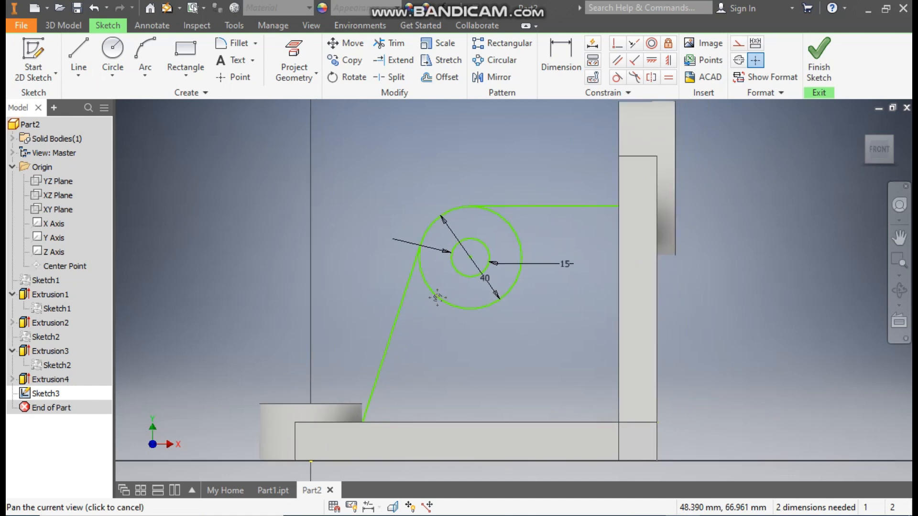
left_click(567, 58)
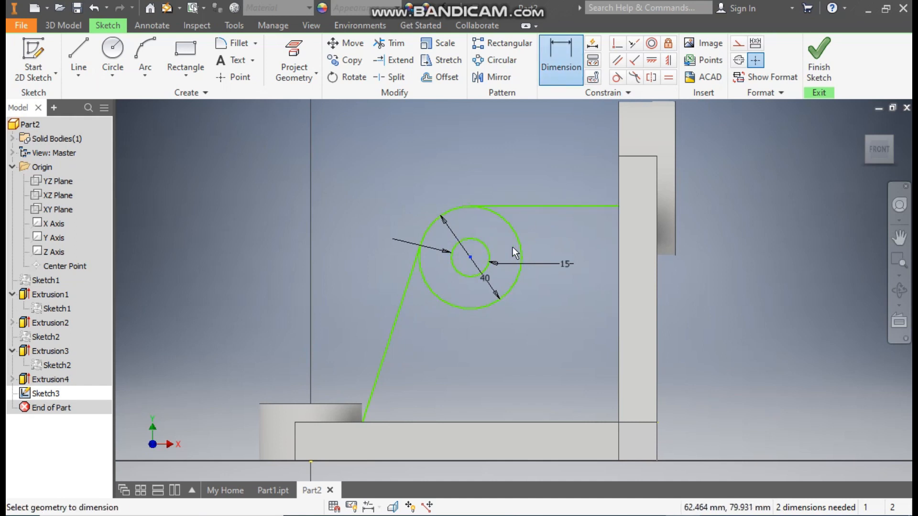
left_click(618, 223)
left_click(586, 151)
type("50")
key("Return")
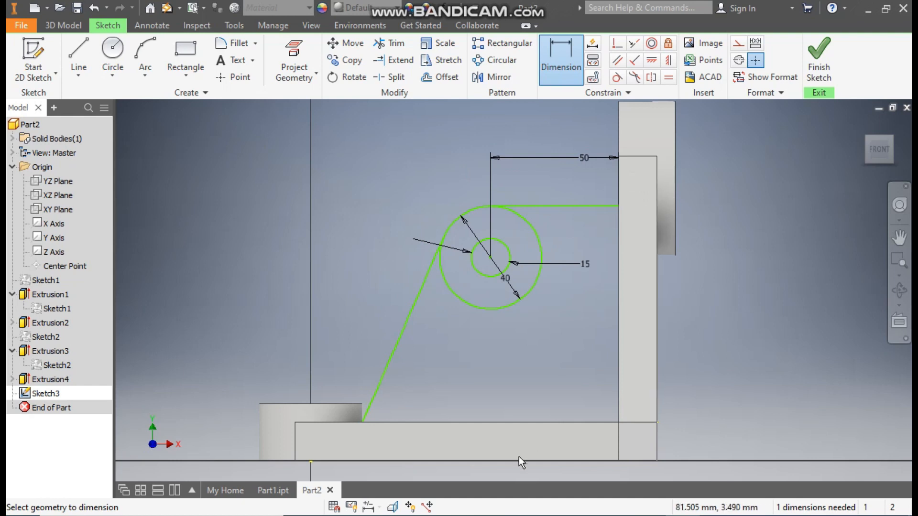
Dimension the circles' centre height above the base plate's top face and set it to 45 mm
left_click(538, 423)
left_click(511, 267)
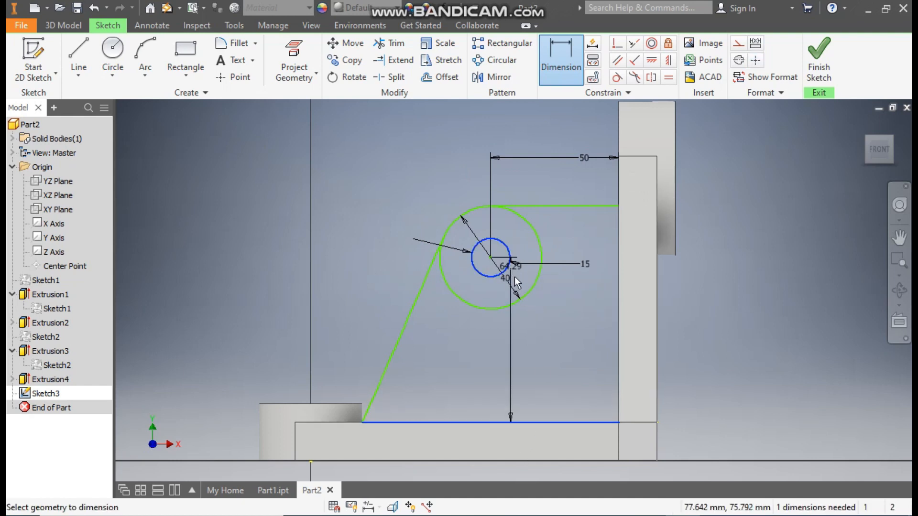
left_click(401, 322)
type("40")
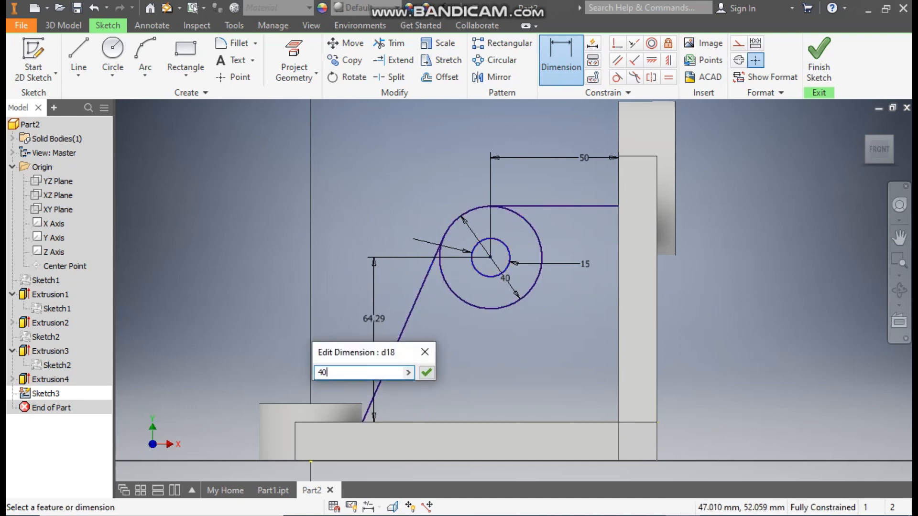
key("Return")
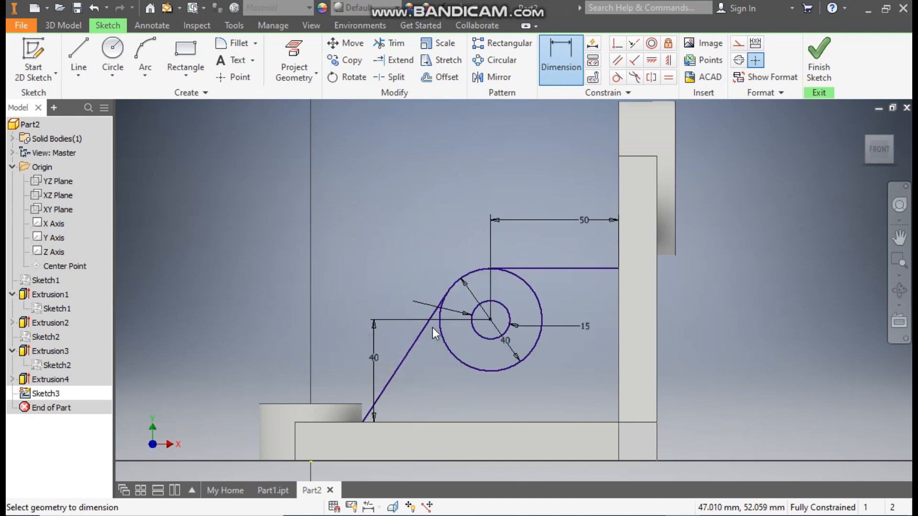
double_click(371, 358)
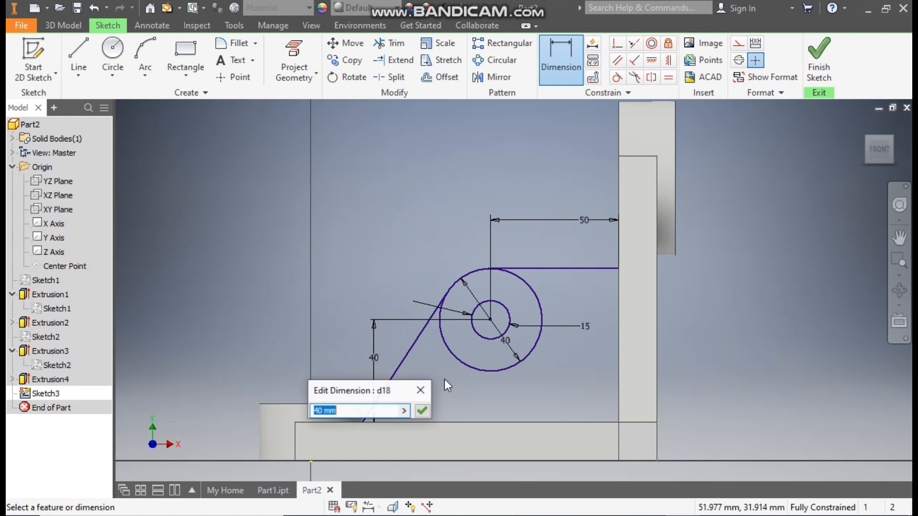
type("45")
key("Return")
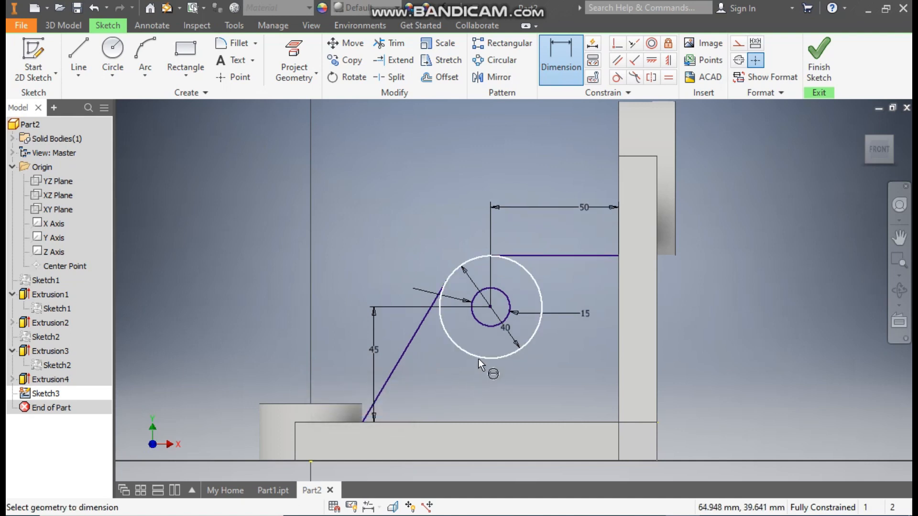
Finish the sketch and extrude the ring between the 15 mm and 40 mm circles 25 mm symmetrically as a join
left_click(819, 60)
left_click(77, 51)
scroll(545, 277, "up", 5)
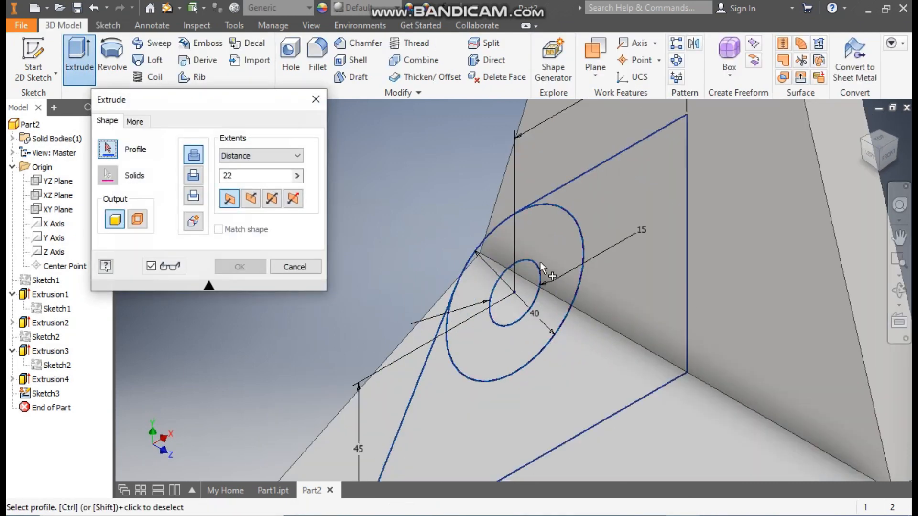
left_click(554, 228)
scroll(556, 237, "down", 3)
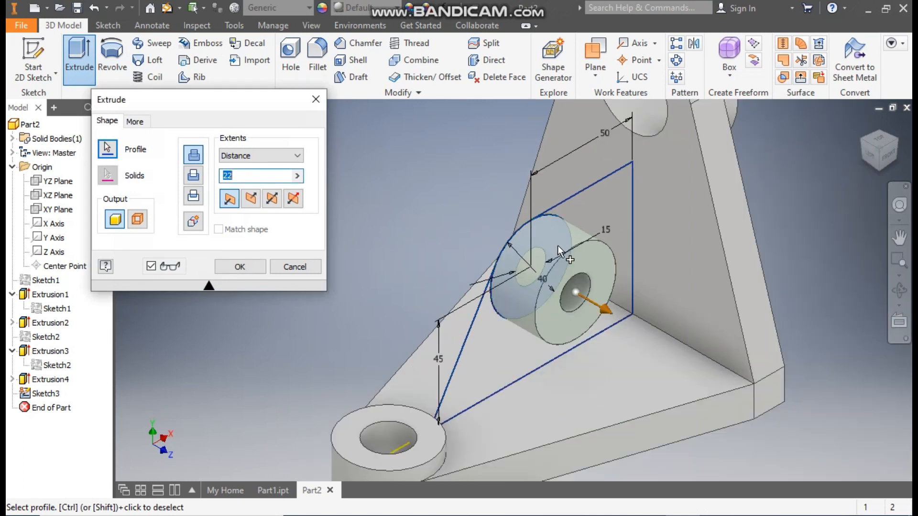
left_click(275, 200)
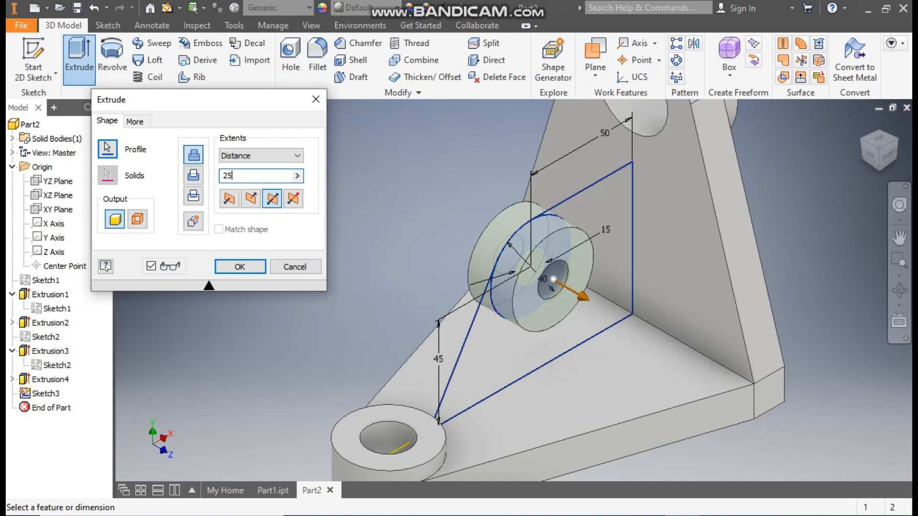
left_click(238, 267)
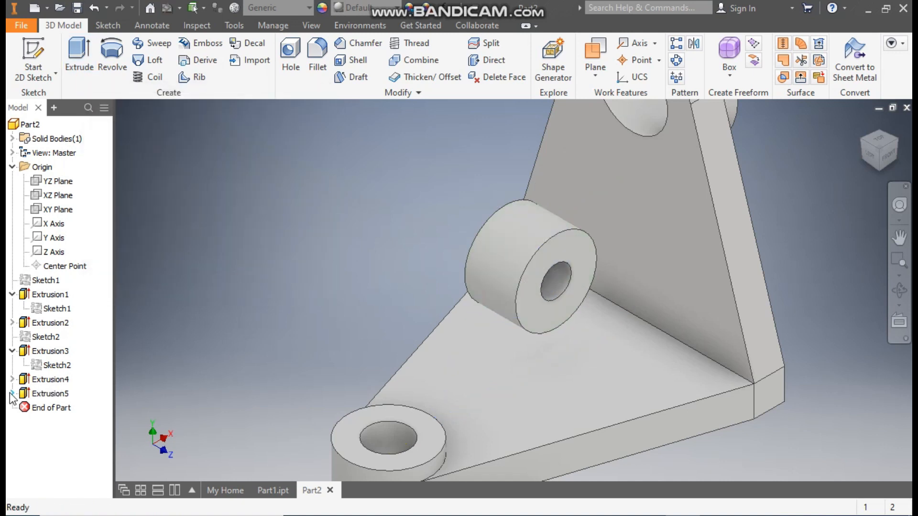
Make the sketch used by the ring extrusion visible again
left_click(12, 394)
left_click(54, 411)
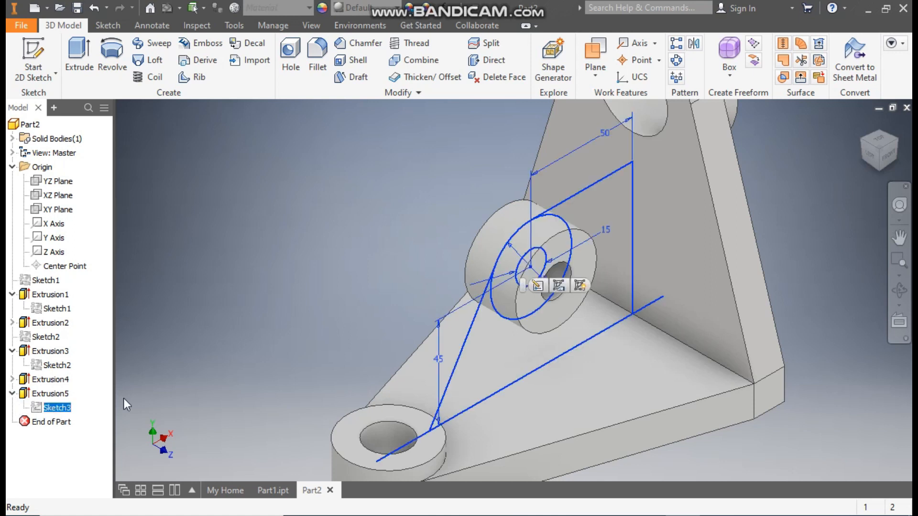
left_click(579, 286)
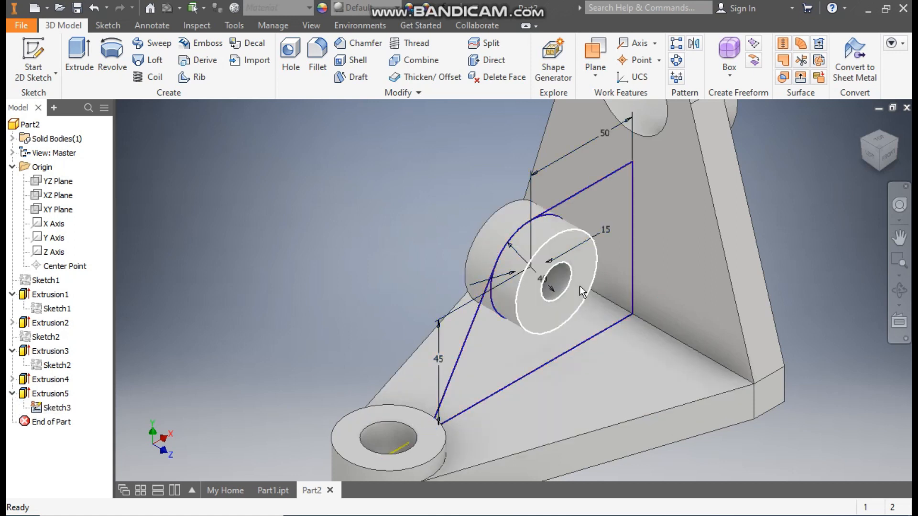
Extrude the web area around the ring 15 mm symmetrically as a join, and hide the web sketch
left_click(79, 56)
left_click(612, 208)
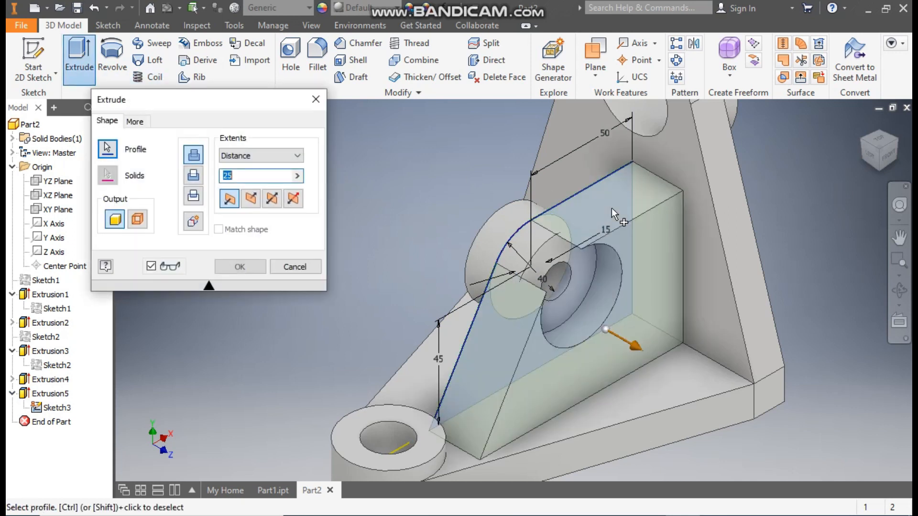
left_click(276, 202)
left_click_drag(249, 175, 218, 176)
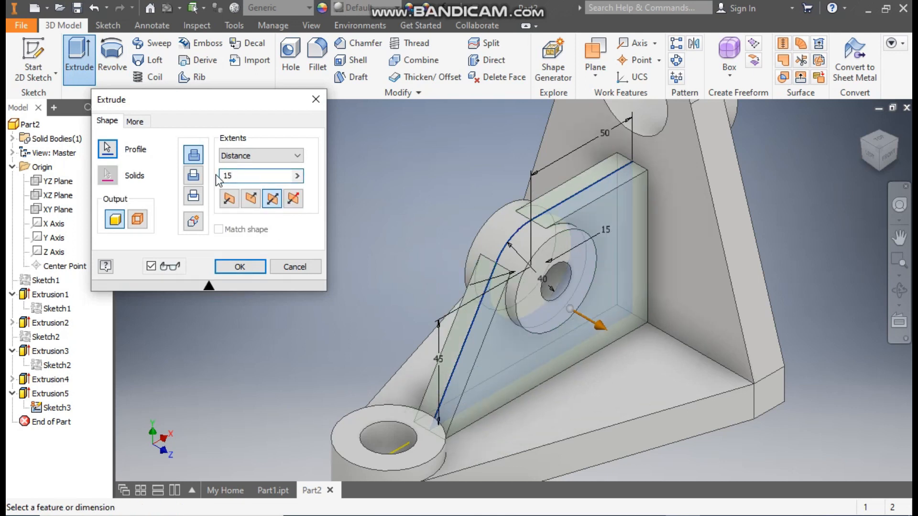
left_click(238, 268)
scroll(382, 262, "up", 2)
middle_click_drag(417, 259, 482, 263)
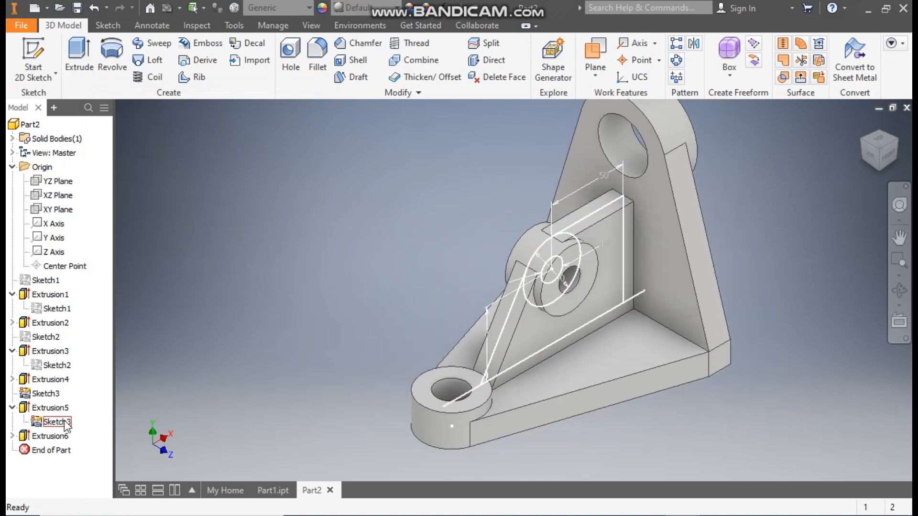
left_click(56, 422)
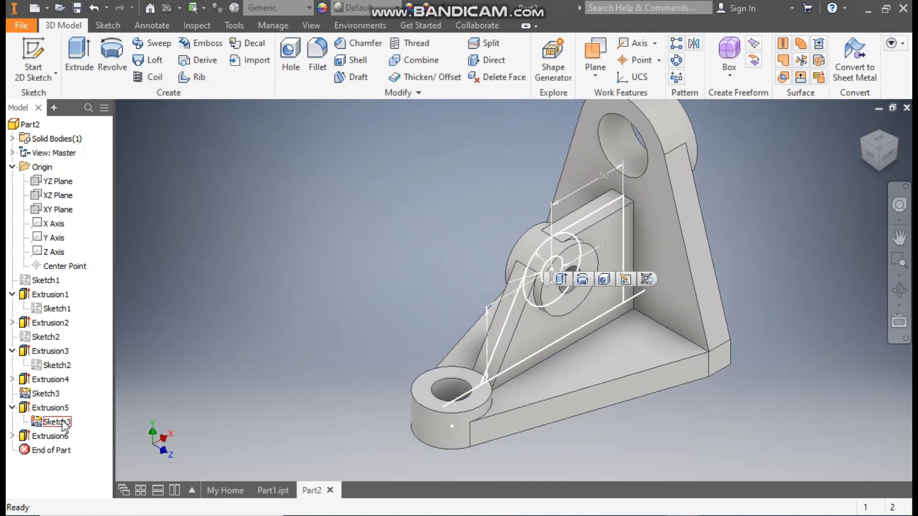
left_click(652, 280)
Set up a 5 mm constant fillet on one side's web-to-base, web-to-lug and lug-to-base edges, plus the web's top edge at the lug
scroll(816, 205, "up", 1)
mouse_move(816, 205)
middle_mouse_down()
mouse_move(748, 252)
mouse_move(741, 236)
middle_mouse_up()
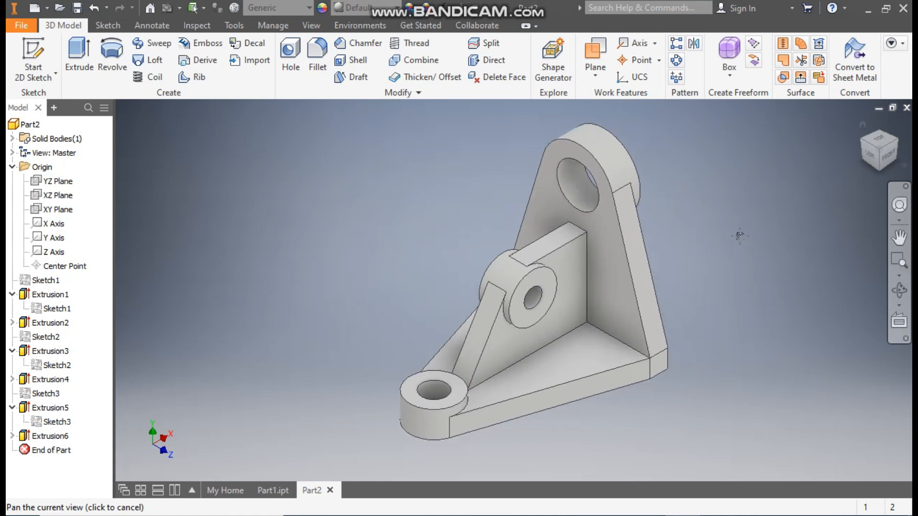
left_click(317, 53)
left_click(183, 213)
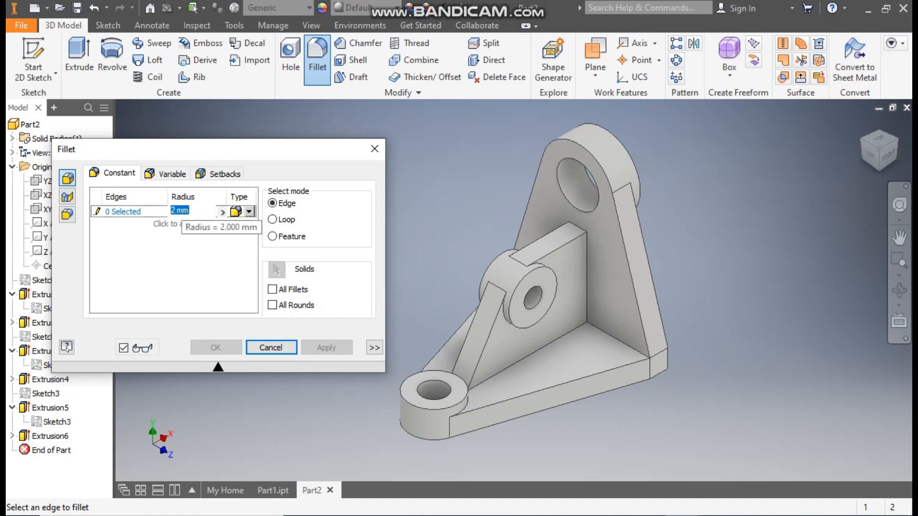
left_click(130, 213)
left_click(554, 340)
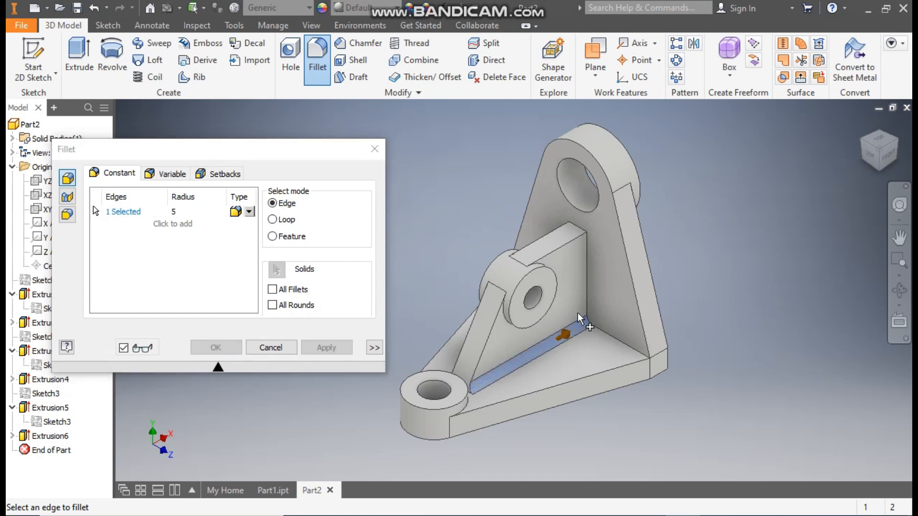
left_click(587, 278)
left_click(584, 232)
left_click(617, 340)
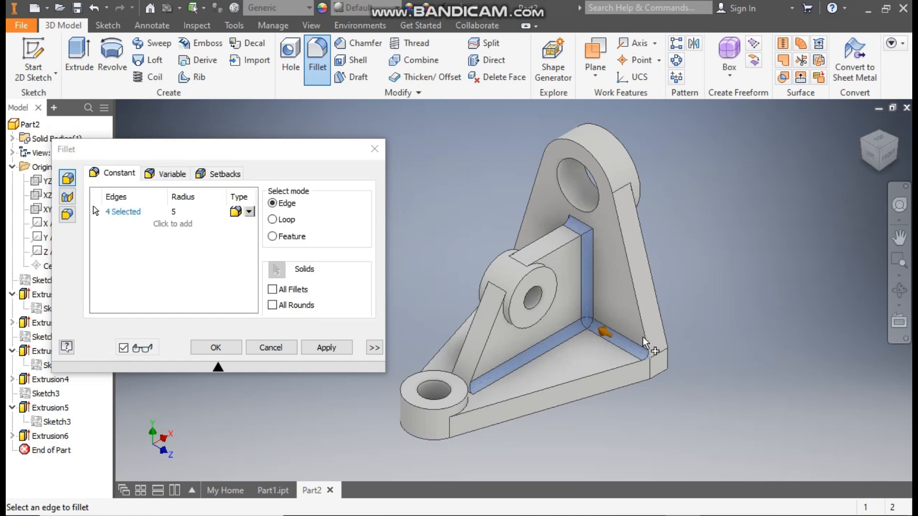
Add the web-to-lug, web-to-base and lug-to-base edges on the web's opposite side to the selection and create the fillet
left_click(864, 145)
left_click(456, 276)
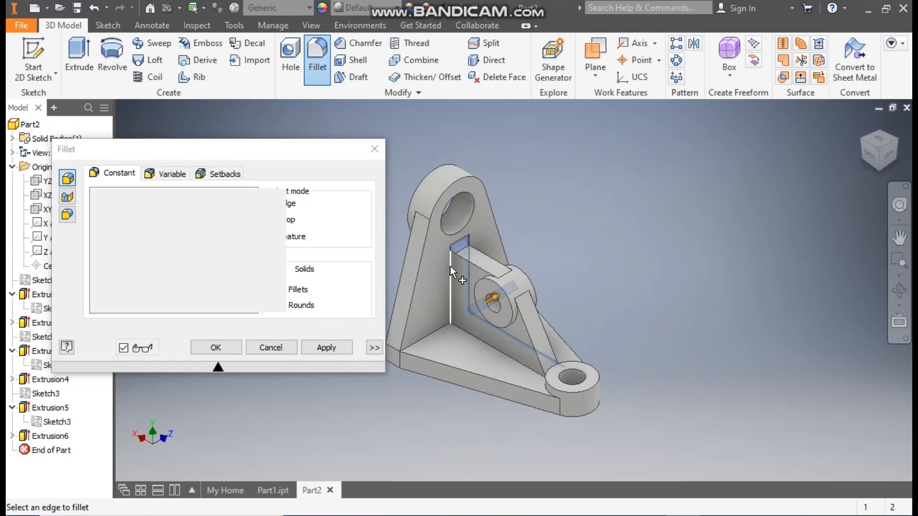
left_click(462, 327)
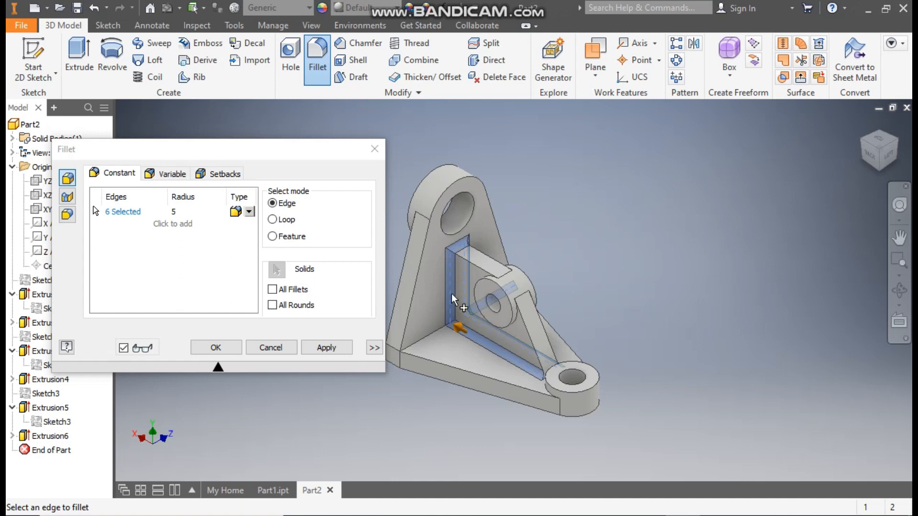
left_click(442, 328)
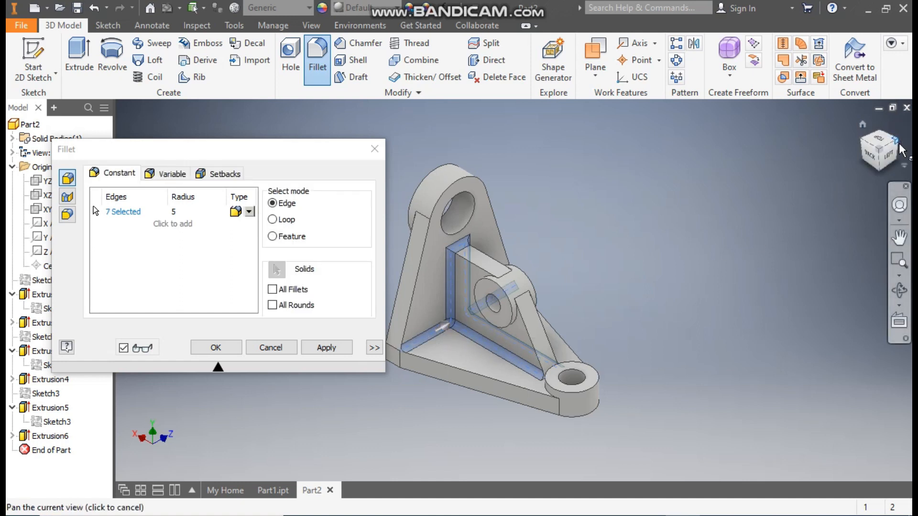
left_click(883, 161)
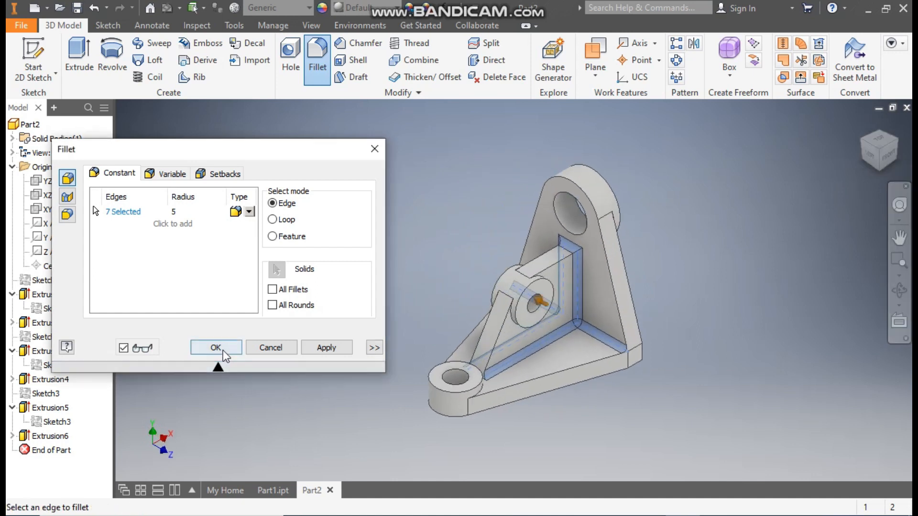
left_click(220, 349)
scroll(328, 283, "up", 3)
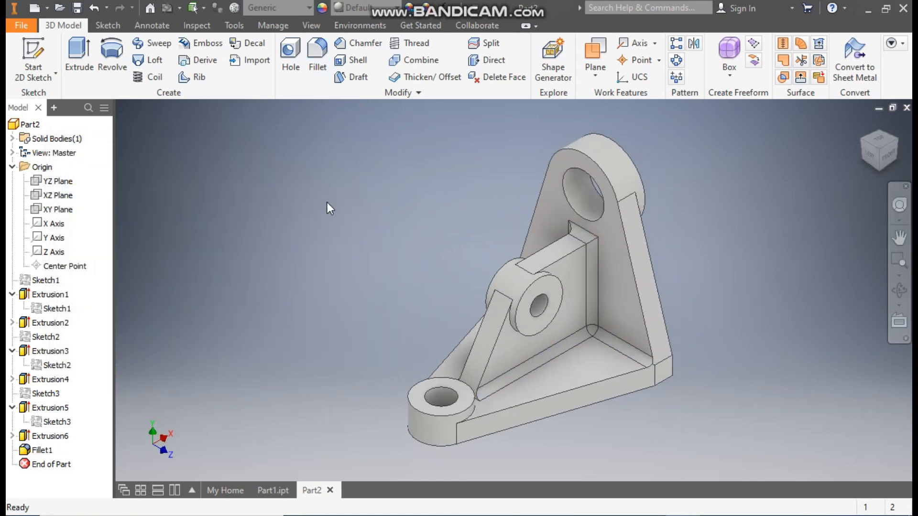
Apply the Blue - Wall Paint - Glossy appearance to the whole bracket
left_click(361, 10)
scroll(395, 203, "up", 9)
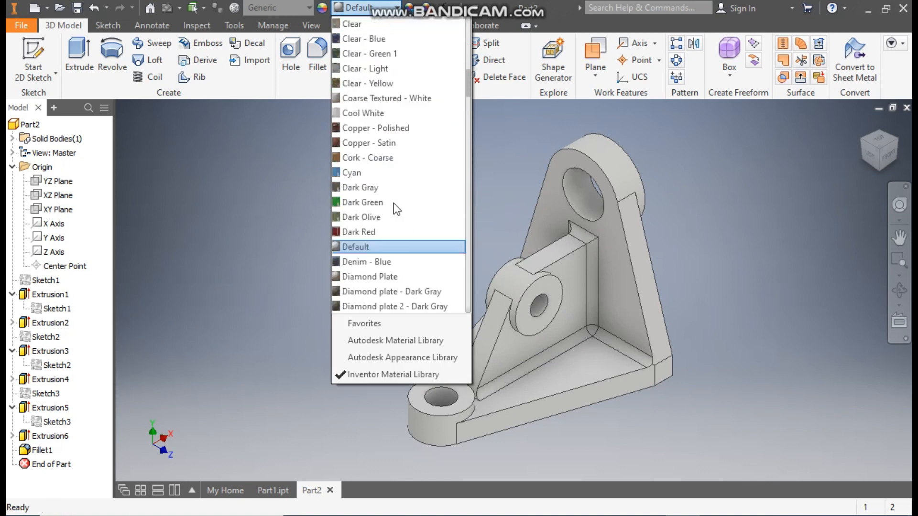
scroll(427, 163, "up", 2)
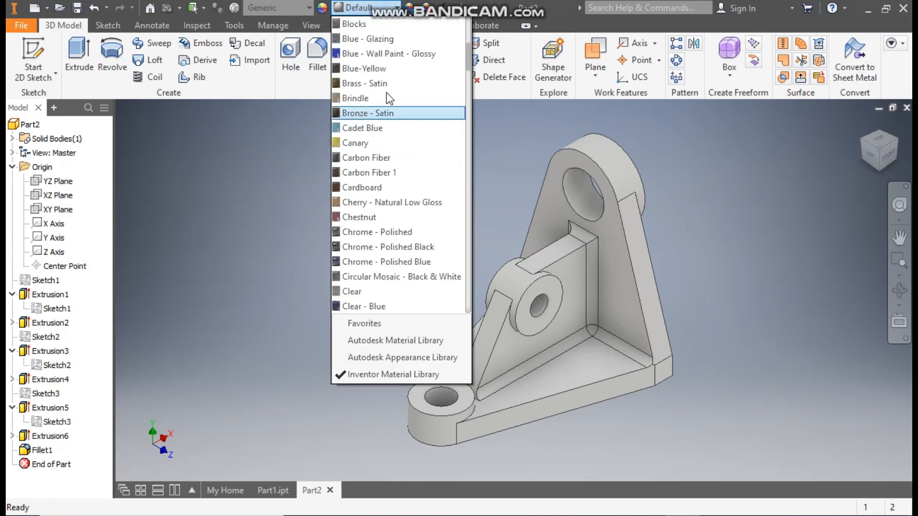
left_click(371, 55)
middle_click_drag(406, 238, 382, 230)
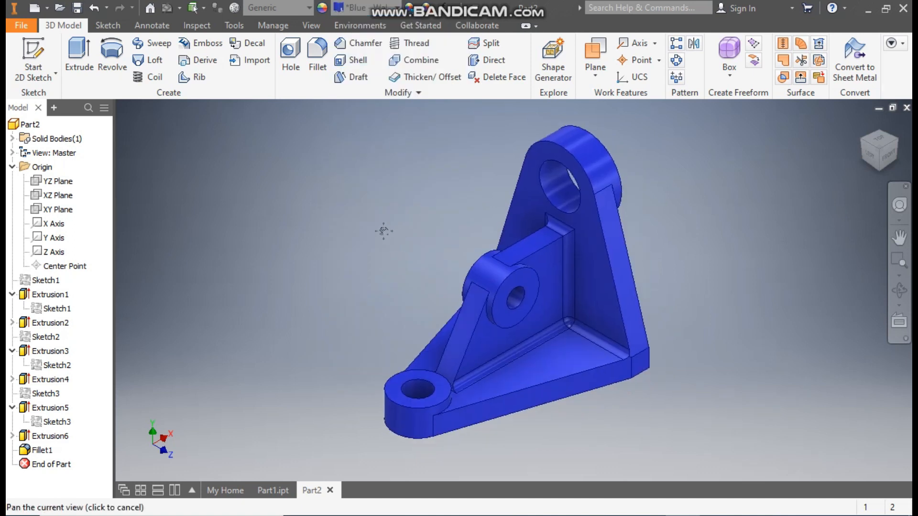
scroll(379, 229, "up", 2)
scroll(379, 228, "down", 2)
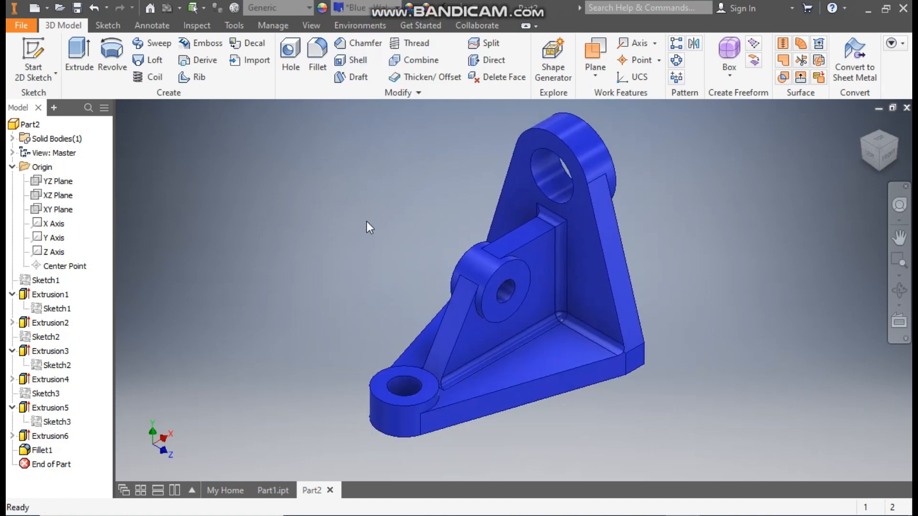